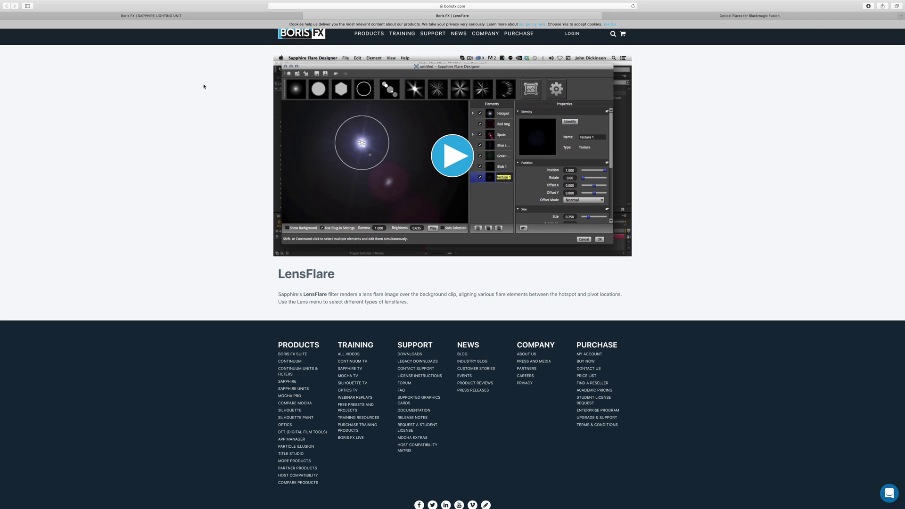
# Check the Sapphire Lighting Unit's $595.00 price, then bring up the Optical Flares for Blackmagic Fusion page.
pyautogui.click(150, 15)
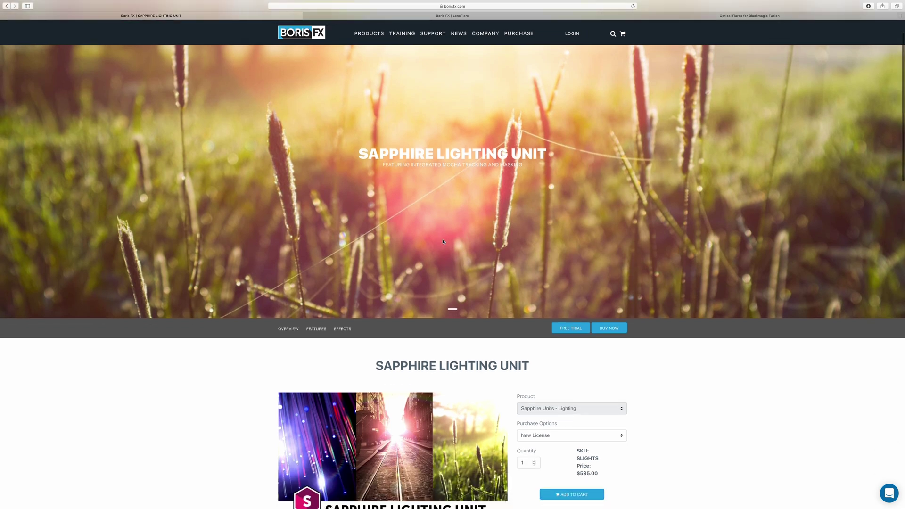
pyautogui.scroll(-5, 443, 242)
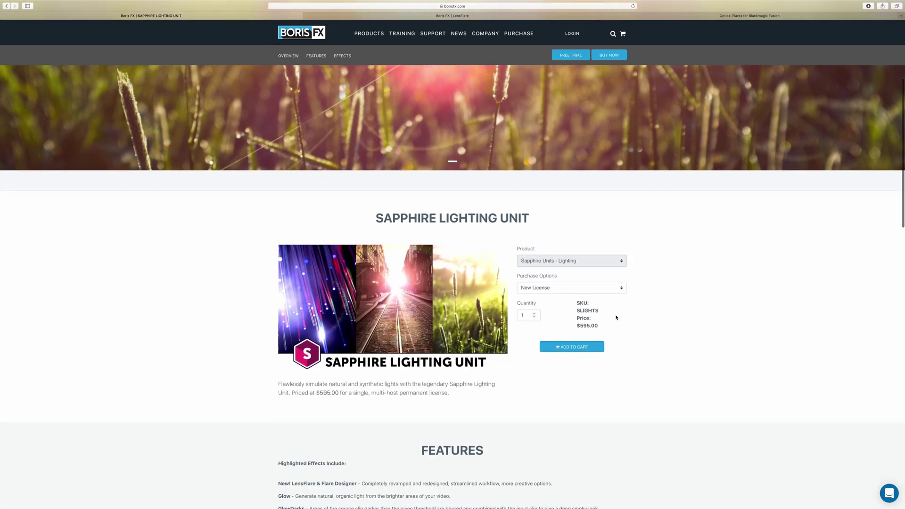
pyautogui.moveTo(600, 327); pyautogui.dragTo(573, 300)
pyautogui.scroll(-9, 640, 333)
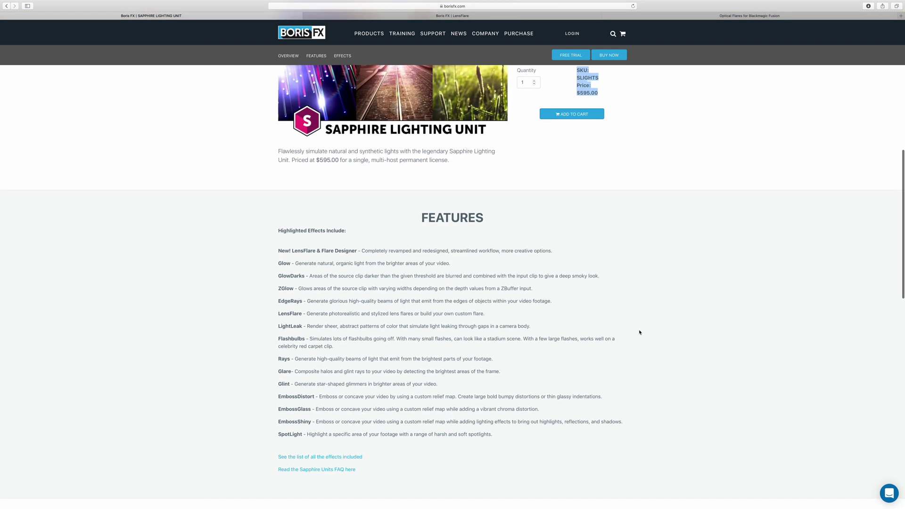
pyautogui.scroll(9, 640, 332)
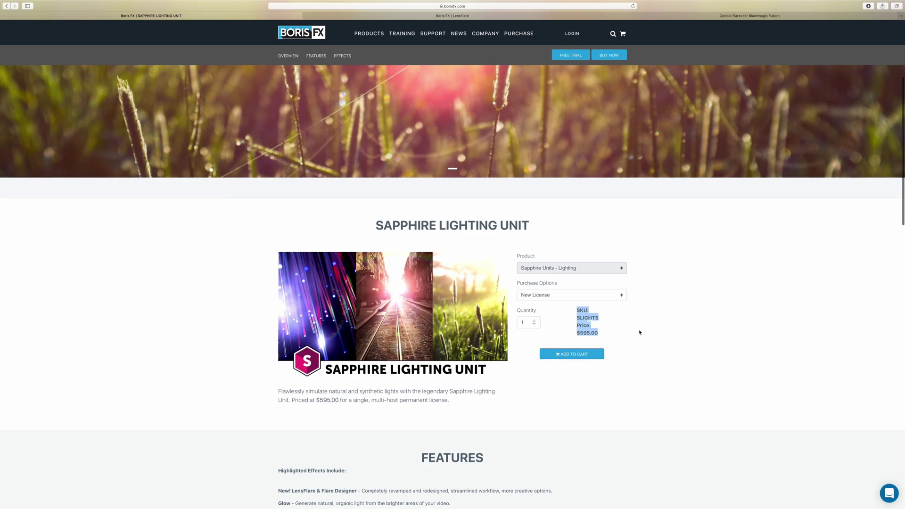
pyautogui.click(741, 17)
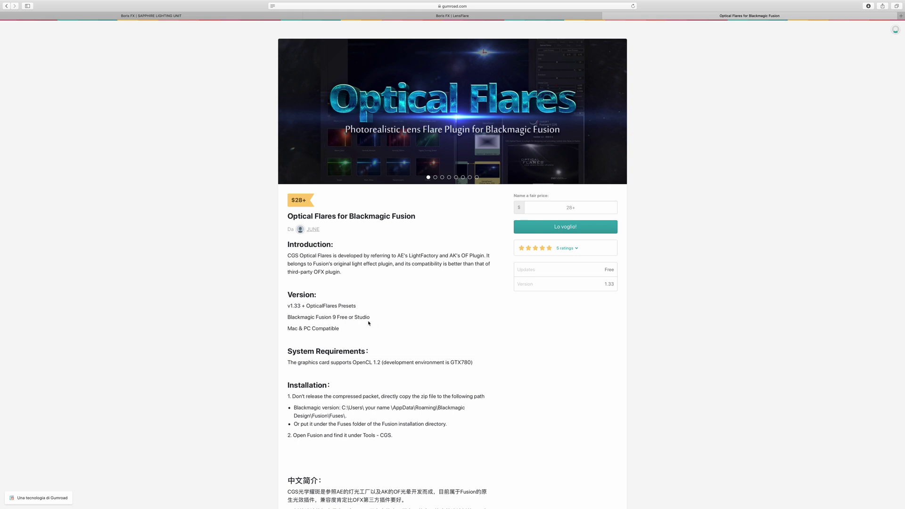
# Highlight the 'Blackmagic Fusion 9 Free or Studio' compatibility line on the Optical Flares page.
pyautogui.moveTo(369, 317); pyautogui.dragTo(285, 316)
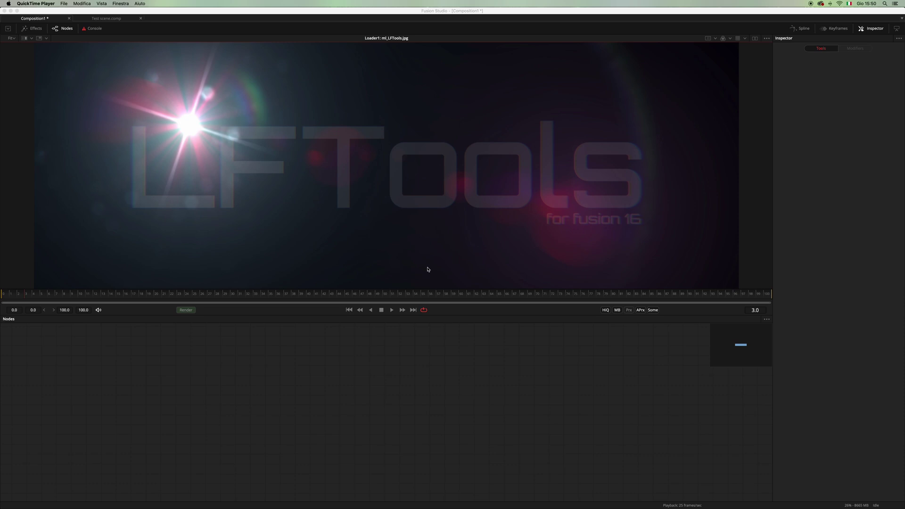
# Add a Background node to the Fusion node graph via the 'bg' tool search.
pyautogui.click(428, 269)
pyautogui.hotkey('shift', 'space')
pyautogui.write('lfho')
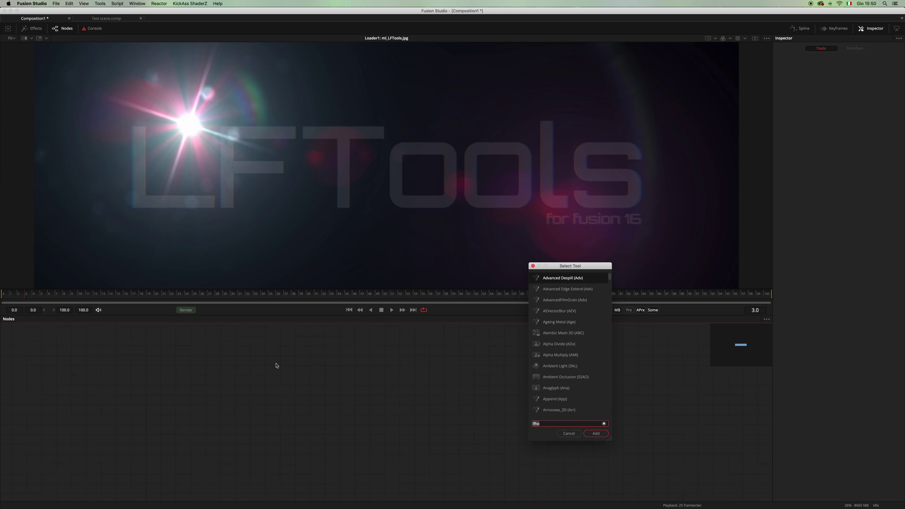
pyautogui.press('BackSpace')
pyautogui.press('BackSpace')
pyautogui.press('BackSpace')
pyautogui.press('BackSpace')
pyautogui.write('bg')
pyautogui.press('Return')
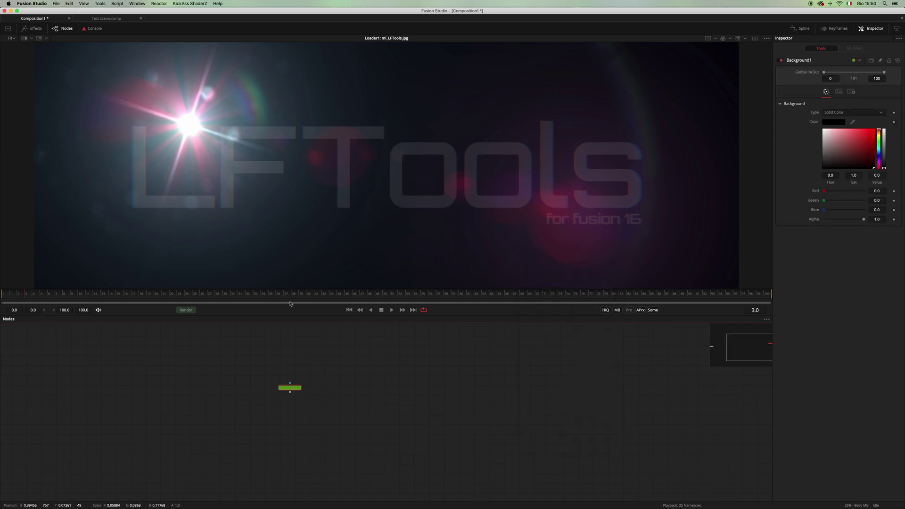
# Show Background1's solid black 1920x1080 frame in the viewer.
pyautogui.moveTo(289, 388); pyautogui.dragTo(408, 198)
pyautogui.click(429, 215)
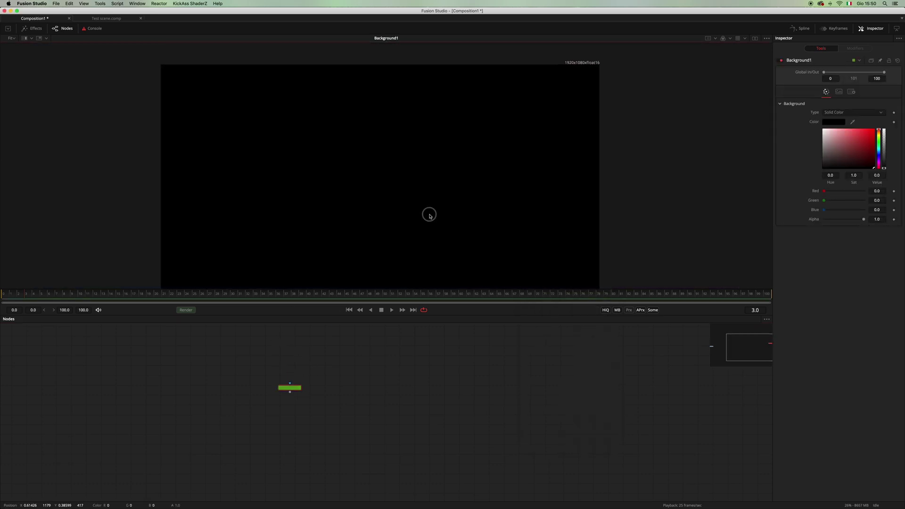
pyautogui.scroll(2, 429, 215)
pyautogui.scroll(-3, 463, 178)
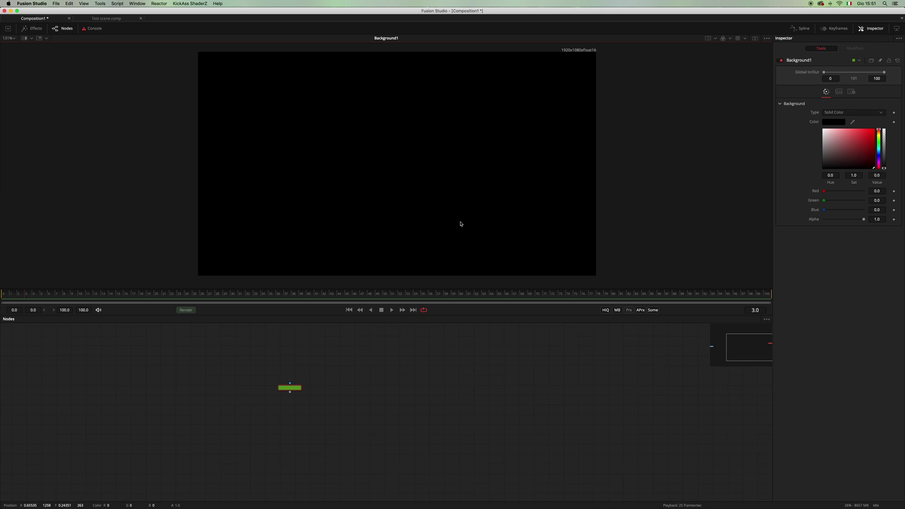
# Add the ml_LFControls macro ('lfco') directly below Background1.
pyautogui.scroll(2, 307, 382)
pyautogui.hotkey('shift', 'space')
pyautogui.write('bg')
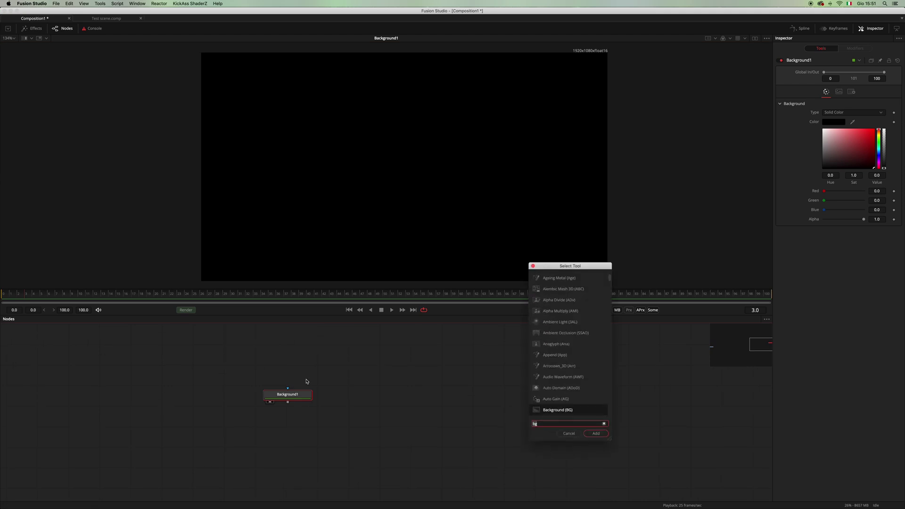
pyautogui.press('BackSpace')
pyautogui.press('BackSpace')
pyautogui.write('lf')
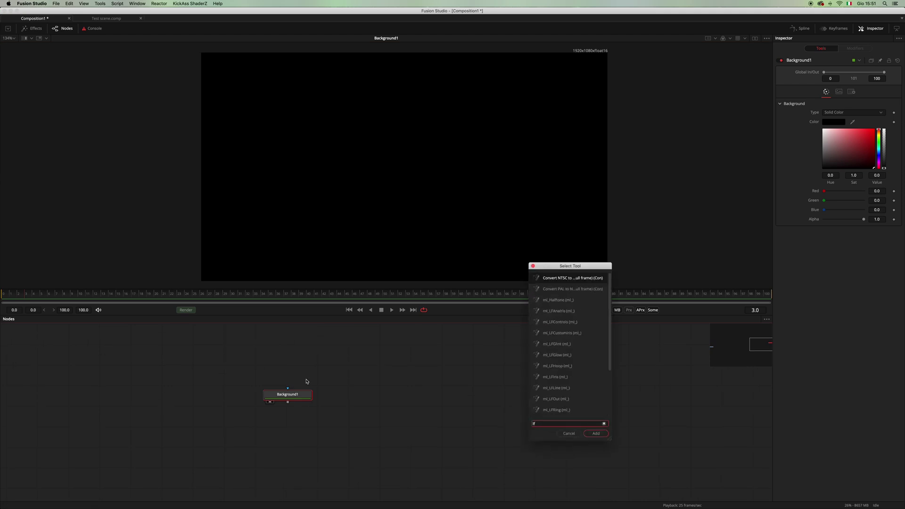
pyautogui.write('co')
pyautogui.press('Return')
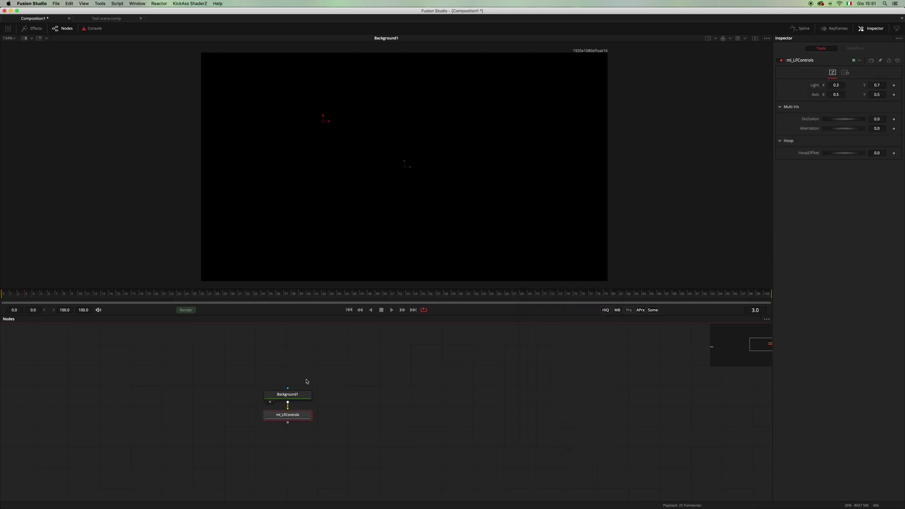
pyautogui.moveTo(288, 415)
pyautogui.mouseDown()
pyautogui.moveTo(353, 420)
pyautogui.moveTo(287, 431)
pyautogui.mouseUp()
pyautogui.scroll(-3, 332, 351)
# Show ml_LFControls as a tile picture and select it to expose its light controls.
pyautogui.rightClick(312, 386)
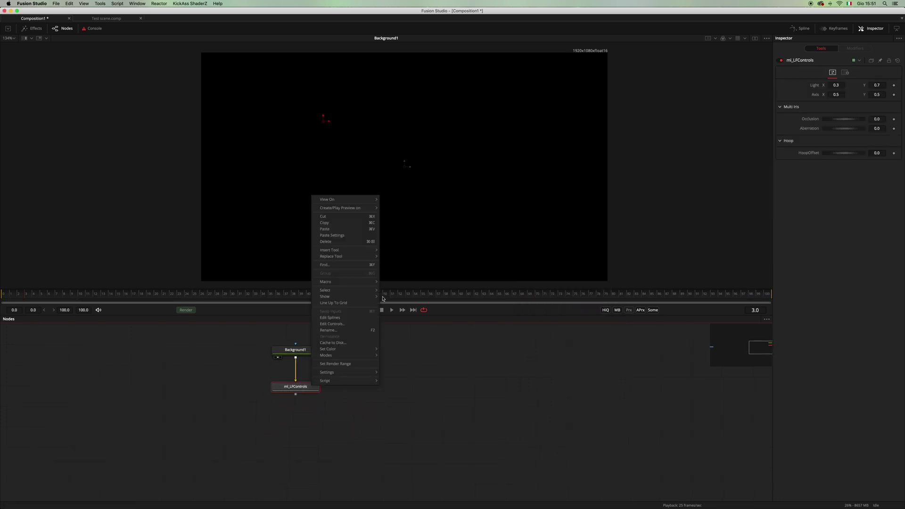
pyautogui.moveTo(376, 298)
pyautogui.click(403, 298)
pyautogui.scroll(-2, 324, 391)
pyautogui.click(264, 380)
pyautogui.scroll(2, 298, 403)
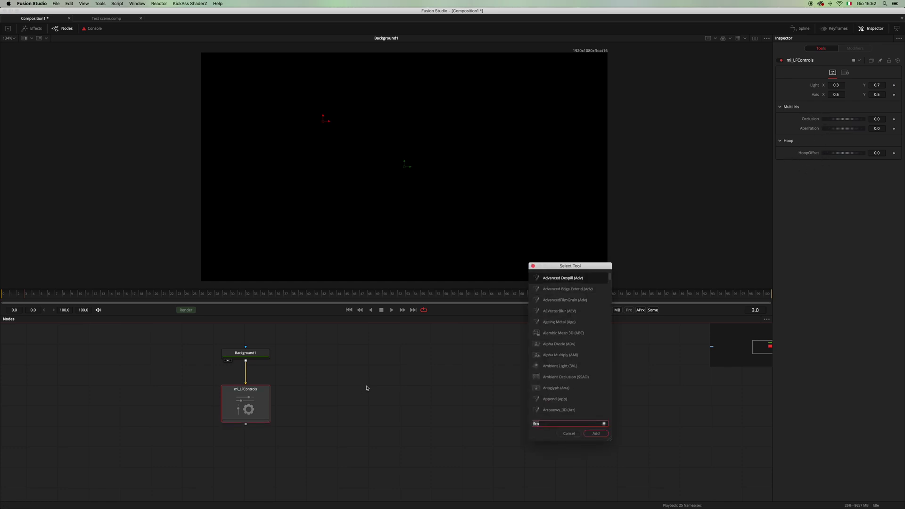
# Add ml_LFGlow below ml_LFControls and view its star glow in the viewer.
pyautogui.press('BackSpace')
pyautogui.press('BackSpace')
pyautogui.write('glo')
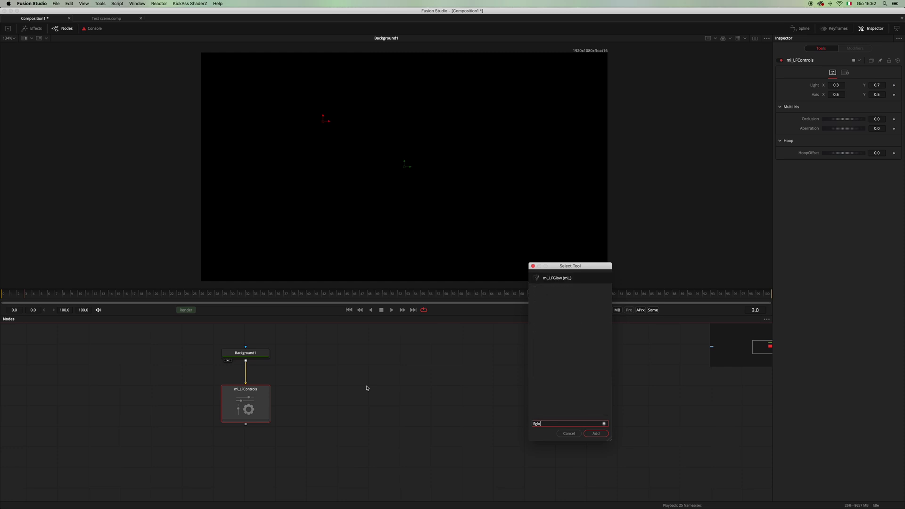
pyautogui.press('Return')
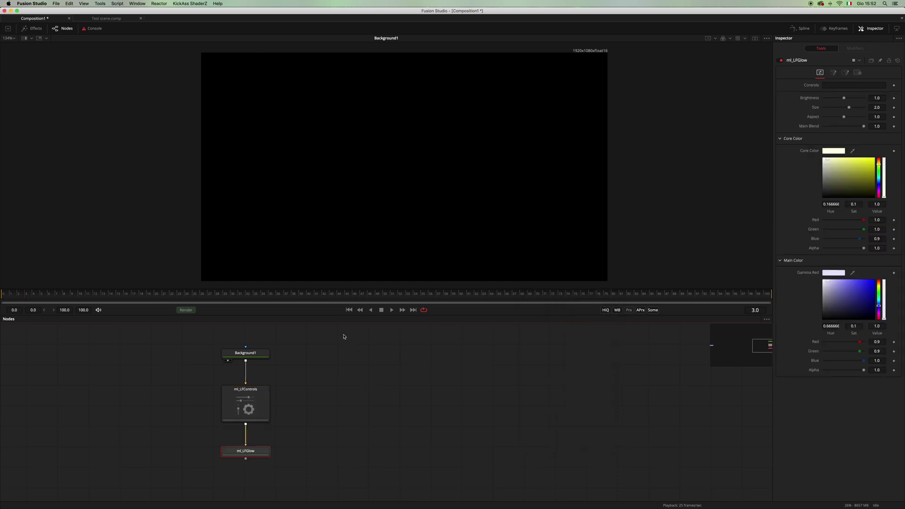
pyautogui.moveTo(273, 400); pyautogui.dragTo(272, 402)
pyautogui.click(266, 452)
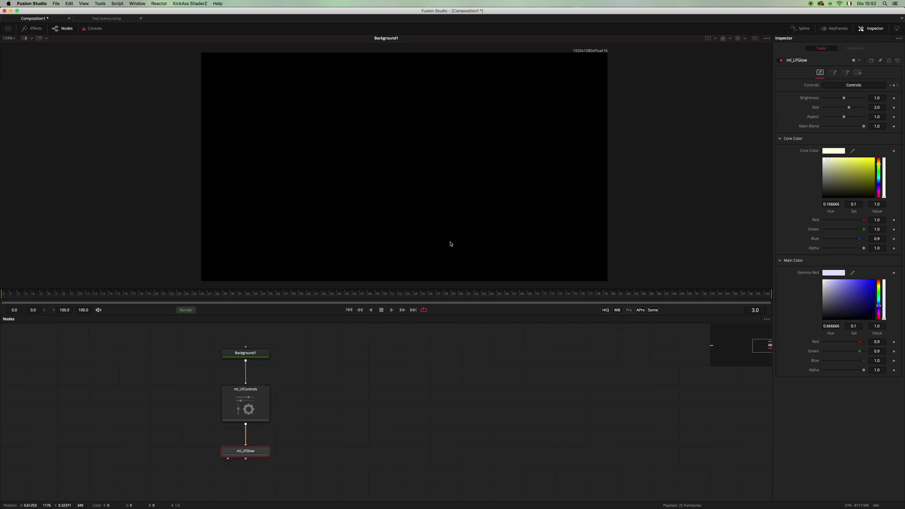
pyautogui.moveTo(265, 452); pyautogui.dragTo(448, 261)
pyautogui.click(254, 452)
# Test-move the flare's Light and Axis handles, then undo the moves.
pyautogui.click(246, 406)
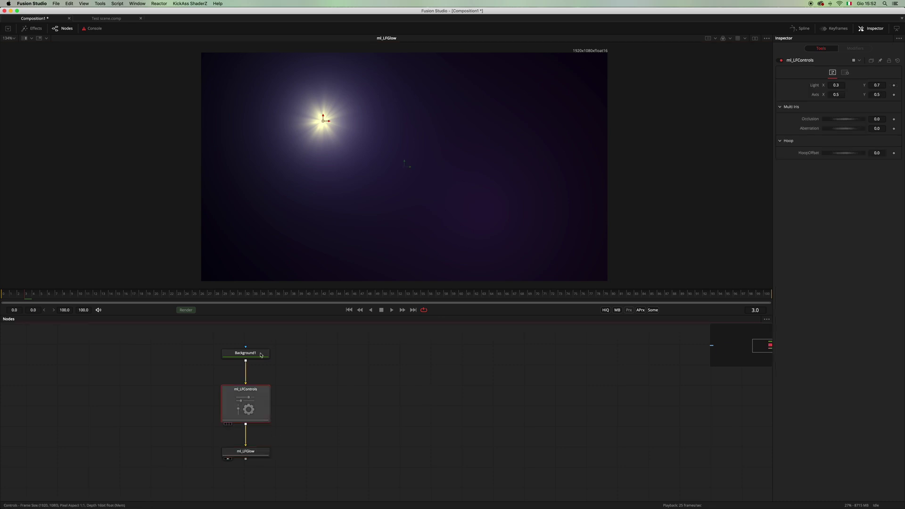
pyautogui.moveTo(323, 121); pyautogui.dragTo(283, 158)
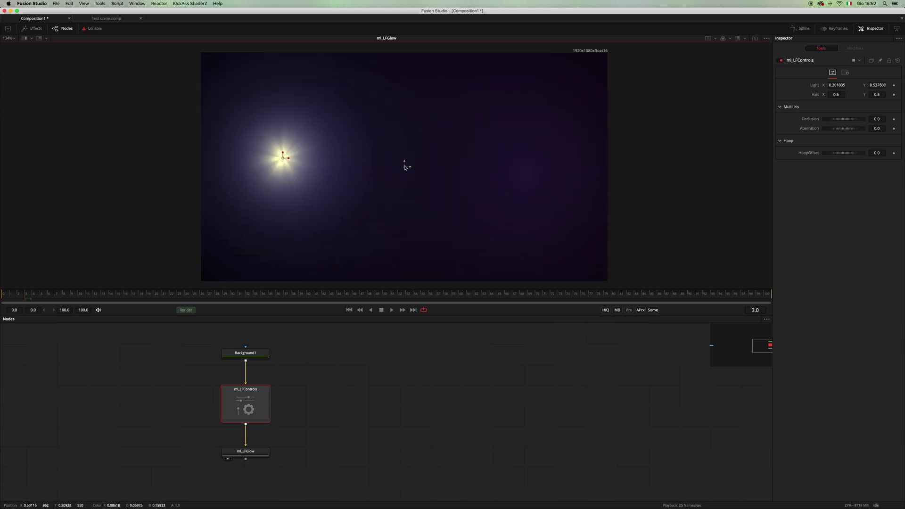
pyautogui.moveTo(406, 164); pyautogui.dragTo(485, 152)
pyautogui.press('super+z')
pyautogui.press('super+z')
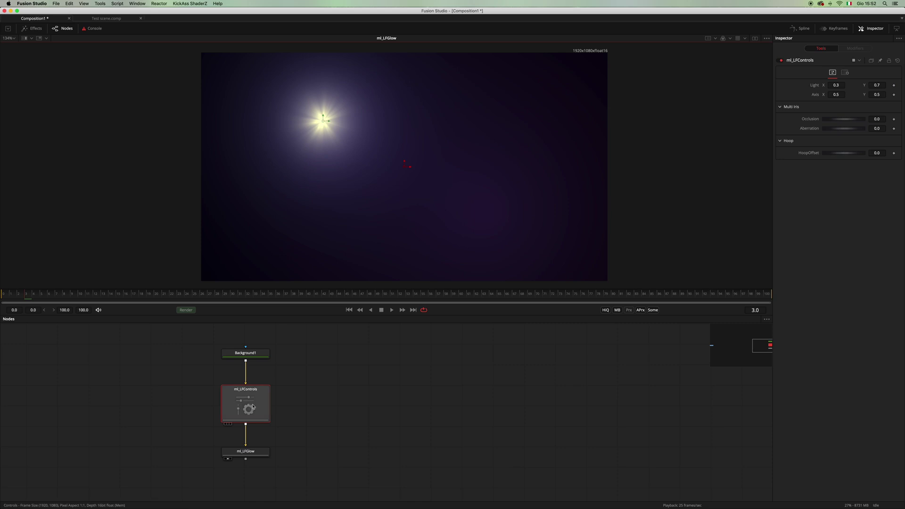
# Retint ml_LFGlow's core colour toward yellow-green and its main glow to a desaturated cyan-blue.
pyautogui.click(258, 456)
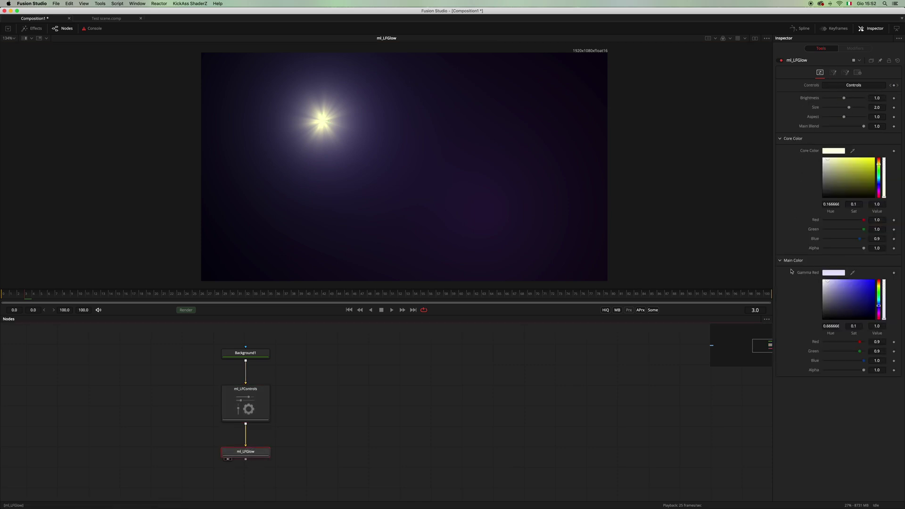
pyautogui.click(833, 73)
pyautogui.click(845, 72)
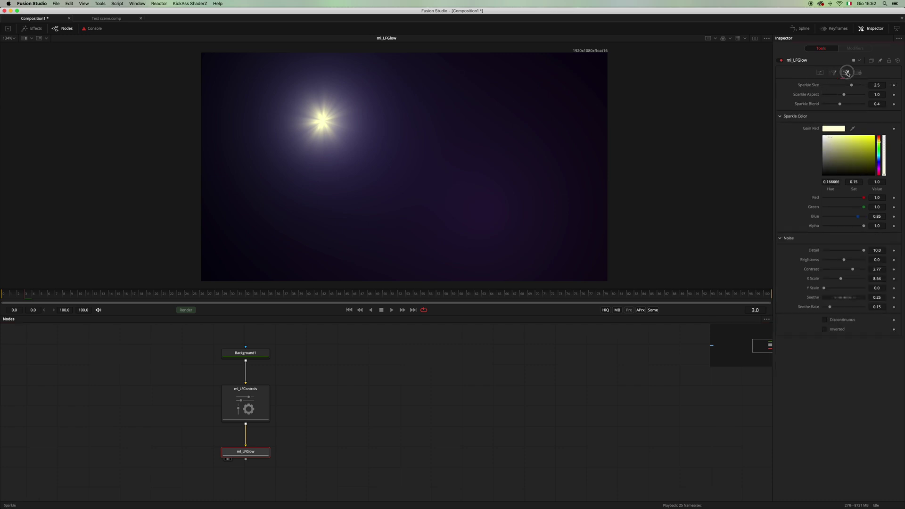
pyautogui.click(821, 73)
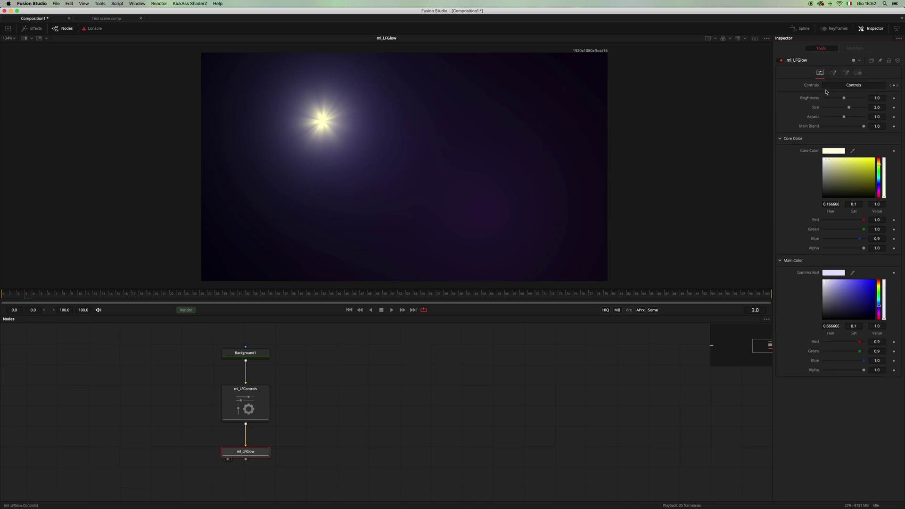
pyautogui.moveTo(829, 163)
pyautogui.mouseDown()
pyautogui.moveTo(831, 152)
pyautogui.moveTo(844, 152)
pyautogui.moveTo(825, 151)
pyautogui.mouseUp()
pyautogui.moveTo(880, 166); pyautogui.dragTo(880, 175)
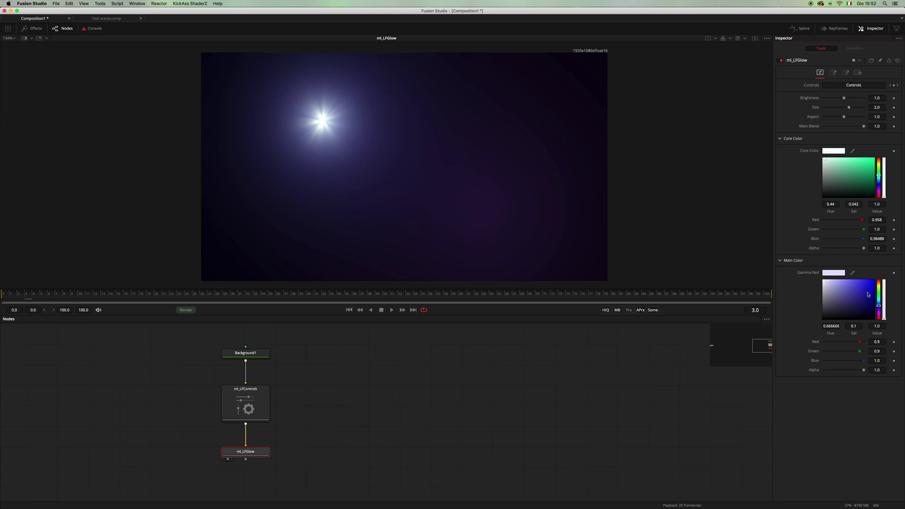
pyautogui.moveTo(831, 285); pyautogui.dragTo(826, 280)
pyautogui.moveTo(880, 303); pyautogui.dragTo(880, 302)
# Shift the secondary glow toward magenta at size 2.9 and tint the sparkle salmon.
pyautogui.click(836, 73)
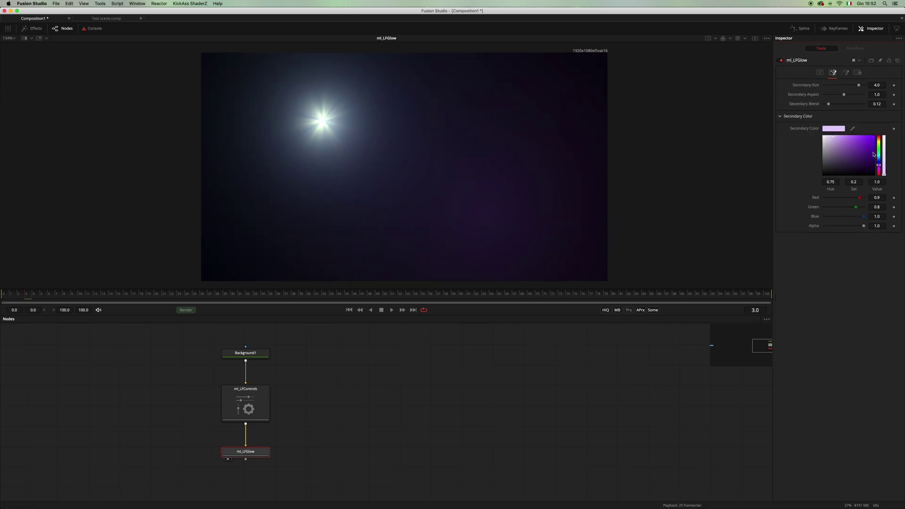
pyautogui.moveTo(880, 166); pyautogui.dragTo(880, 172)
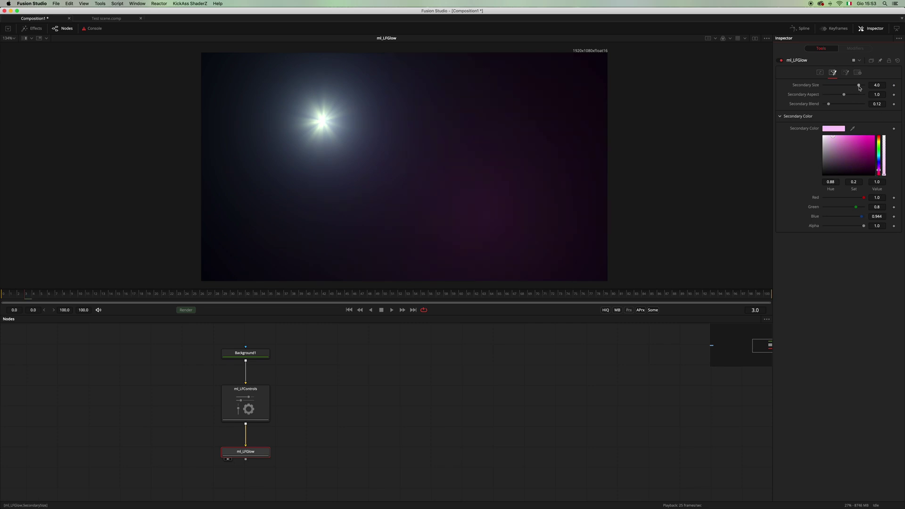
pyautogui.moveTo(859, 85); pyautogui.dragTo(852, 87)
pyautogui.click(844, 76)
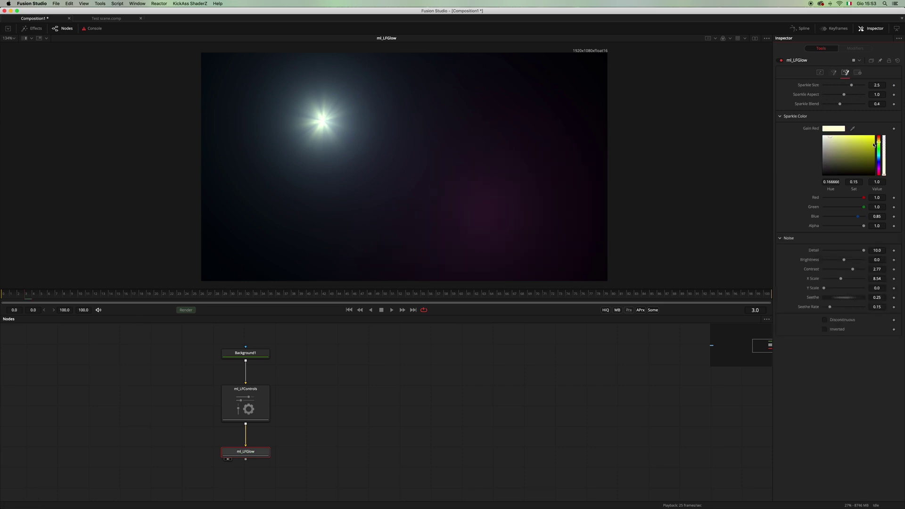
pyautogui.moveTo(879, 142); pyautogui.dragTo(880, 137)
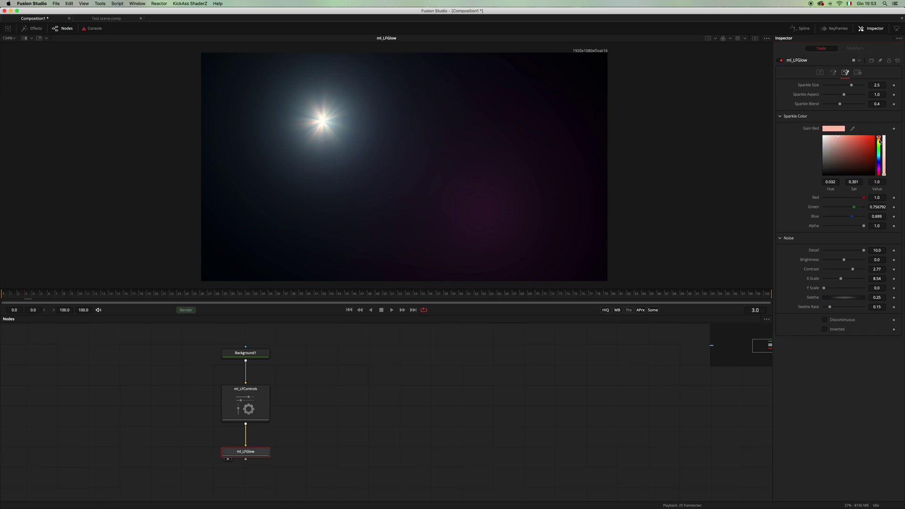
# Move the flare's light source upper-left to 0.256689, 0.697250.
pyautogui.scroll(-3, 312, 411)
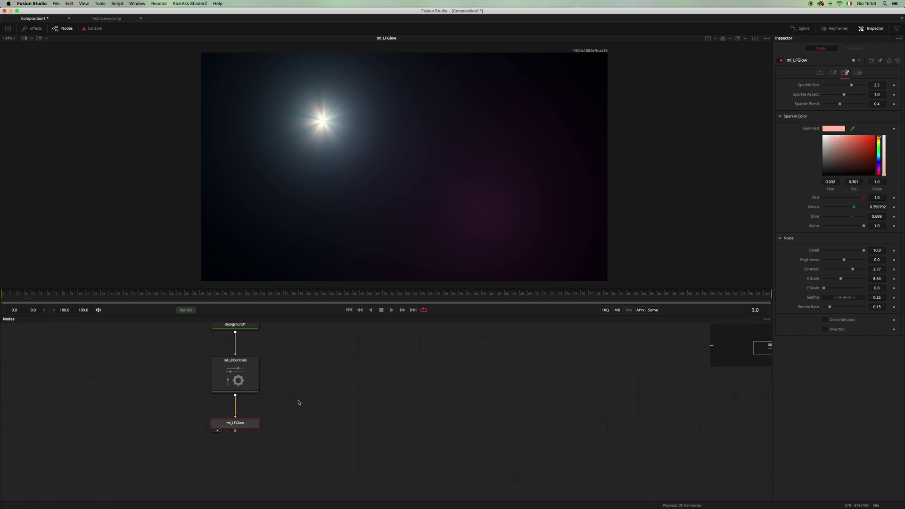
pyautogui.click(235, 377)
pyautogui.moveTo(325, 122); pyautogui.dragTo(306, 122)
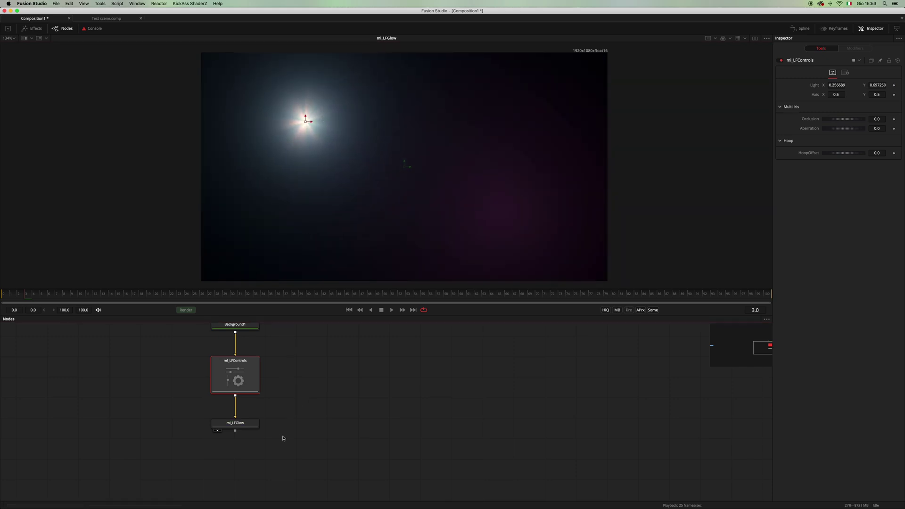
# Add ml_LFStar after the glow and bypass ml_LFGlow to view the star alone.
pyautogui.hotkey('shift', 'space')
pyautogui.write('star')
pyautogui.press('Return')
pyautogui.moveTo(178, 361); pyautogui.dragTo(324, 391)
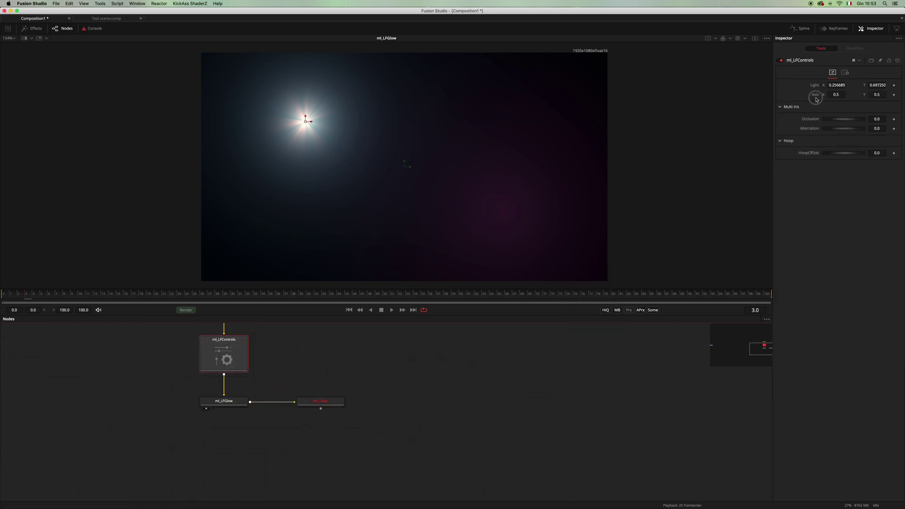
pyautogui.moveTo(227, 345)
pyautogui.mouseDown()
pyautogui.moveTo(380, 285)
pyautogui.moveTo(351, 277)
pyautogui.mouseUp()
pyautogui.press('1')
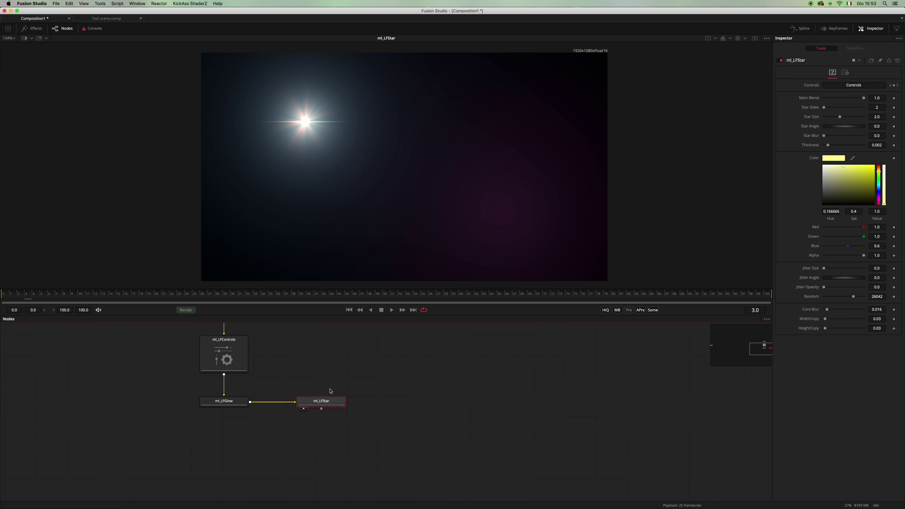
pyautogui.click(224, 401)
pyautogui.hotkey('ctrl', 'p')
pyautogui.click(321, 403)
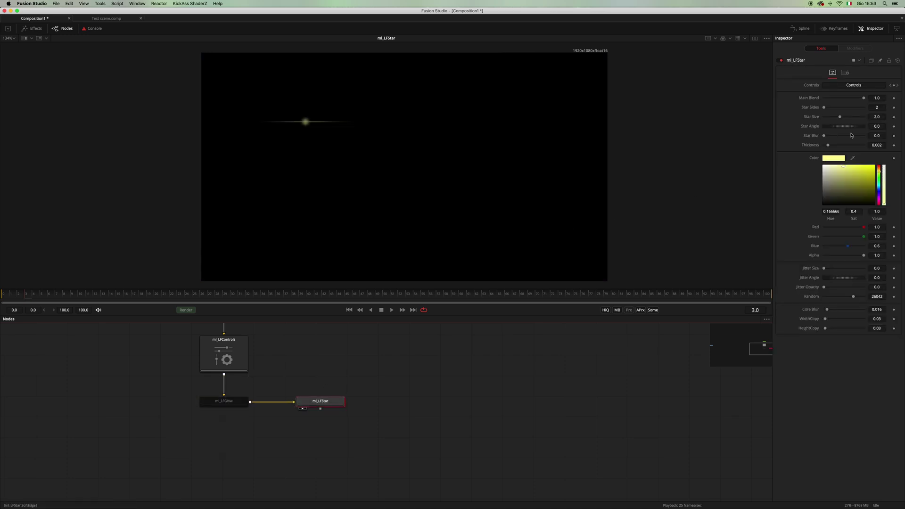
# Reset the star settings, then make a ten-ray star with size and opacity jitter.
pyautogui.moveTo(826, 109)
pyautogui.mouseDown()
pyautogui.moveTo(866, 111)
pyautogui.moveTo(842, 118)
pyautogui.moveTo(866, 123)
pyautogui.moveTo(826, 139)
pyautogui.moveTo(849, 136)
pyautogui.moveTo(843, 146)
pyautogui.mouseUp()
pyautogui.click(840, 117)
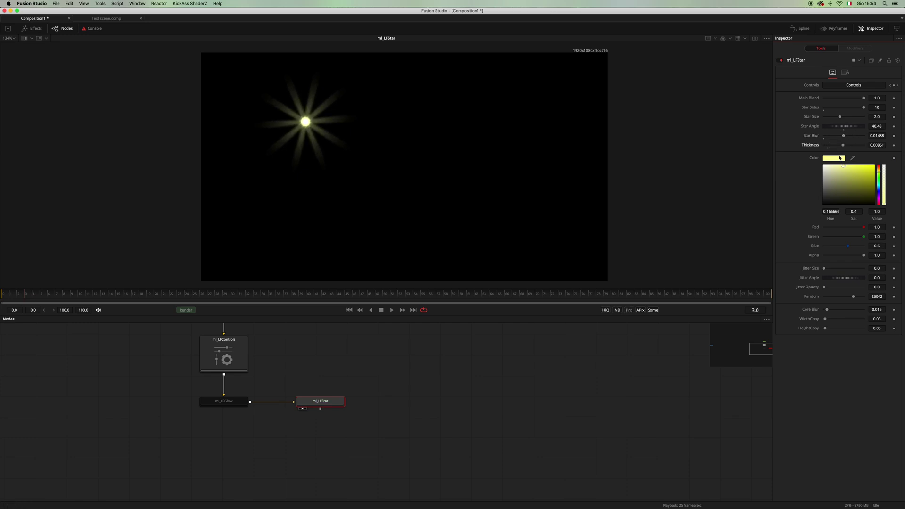
pyautogui.doubleClick(830, 145)
pyautogui.doubleClick(842, 136)
pyautogui.doubleClick(845, 126)
pyautogui.doubleClick(830, 108)
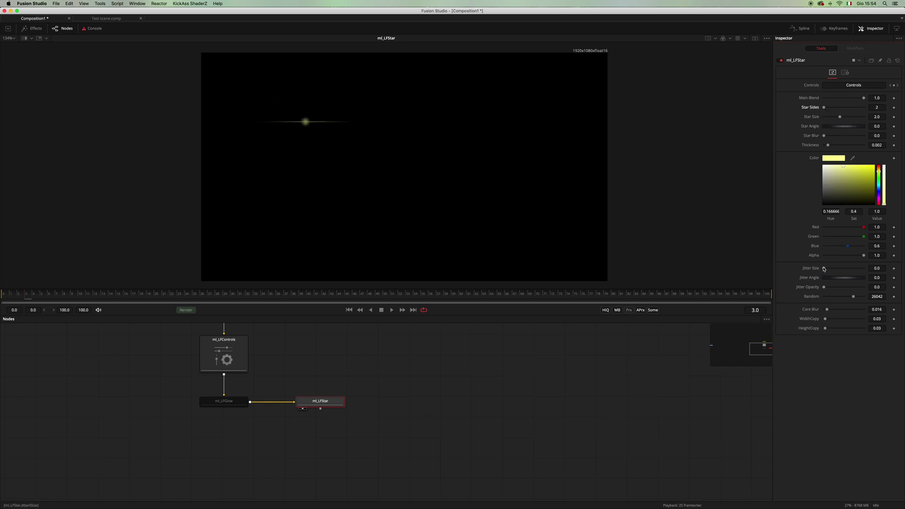
pyautogui.moveTo(844, 107); pyautogui.dragTo(896, 106)
pyautogui.moveTo(825, 268); pyautogui.dragTo(841, 297)
pyautogui.click(853, 297)
# Re-enable the glow, soften and shrink the star rays, tint them salmon, and place the star below the glow.
pyautogui.click(224, 401)
pyautogui.hotkey('ctrl', 'p')
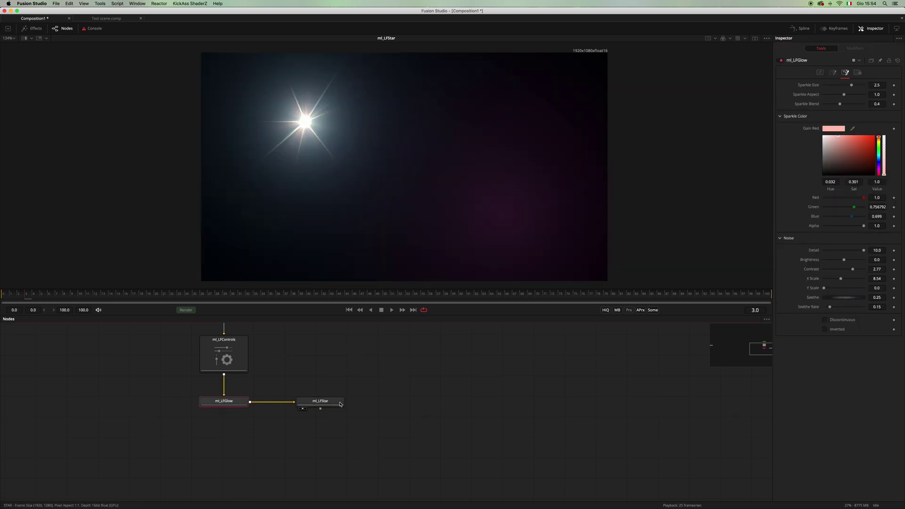
pyautogui.click(321, 402)
pyautogui.moveTo(824, 135)
pyautogui.mouseDown()
pyautogui.moveTo(835, 117)
pyautogui.moveTo(826, 127)
pyautogui.mouseUp()
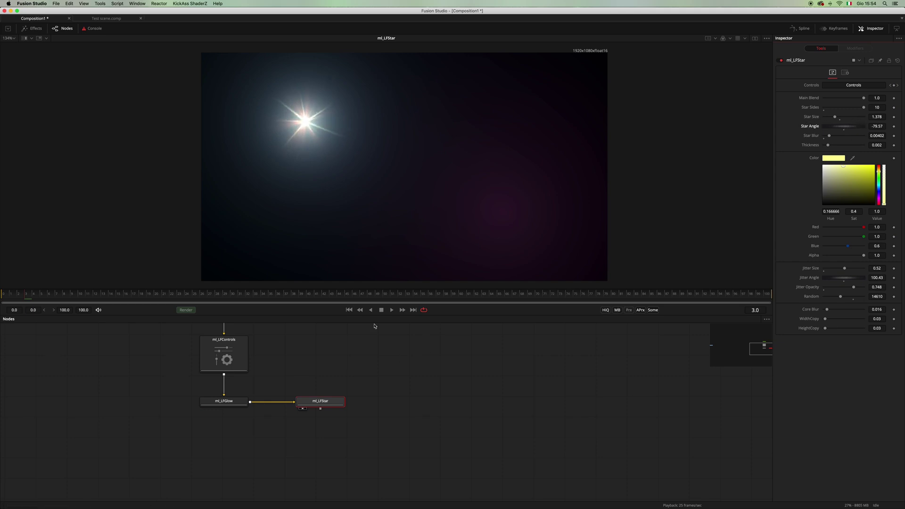
pyautogui.moveTo(880, 172); pyautogui.dragTo(880, 168)
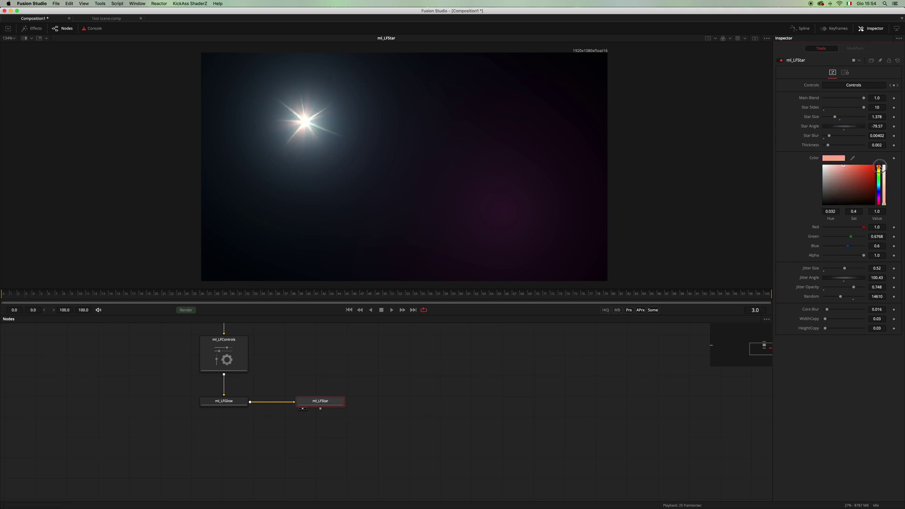
pyautogui.moveTo(322, 402); pyautogui.dragTo(230, 450)
pyautogui.scroll(-3, 235, 424)
# Add ml_LFRing and shape it into a short arc with Thickness 0.1134 and Ring Blur 13.4.
pyautogui.hotkey('shift', 'space')
pyautogui.write('ring')
pyautogui.press('Return')
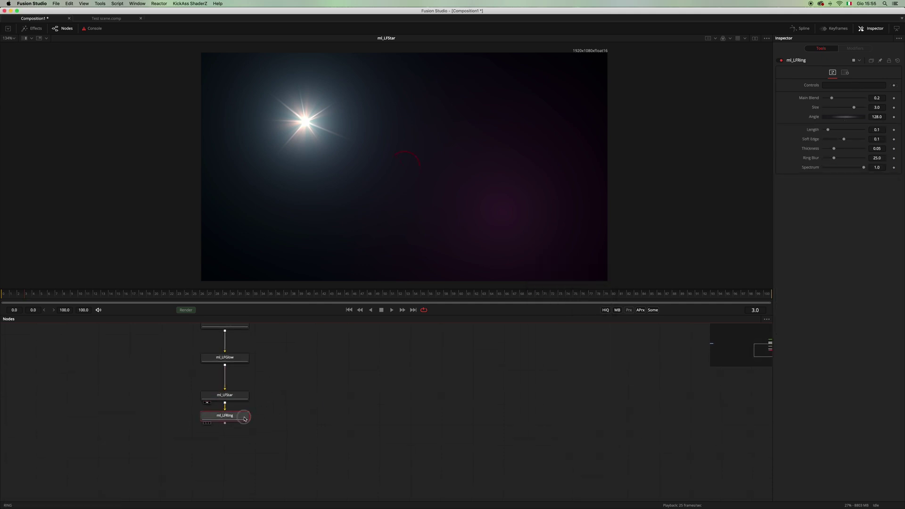
pyautogui.scroll(3, 238, 365)
pyautogui.scroll(-2, 238, 365)
pyautogui.press('1')
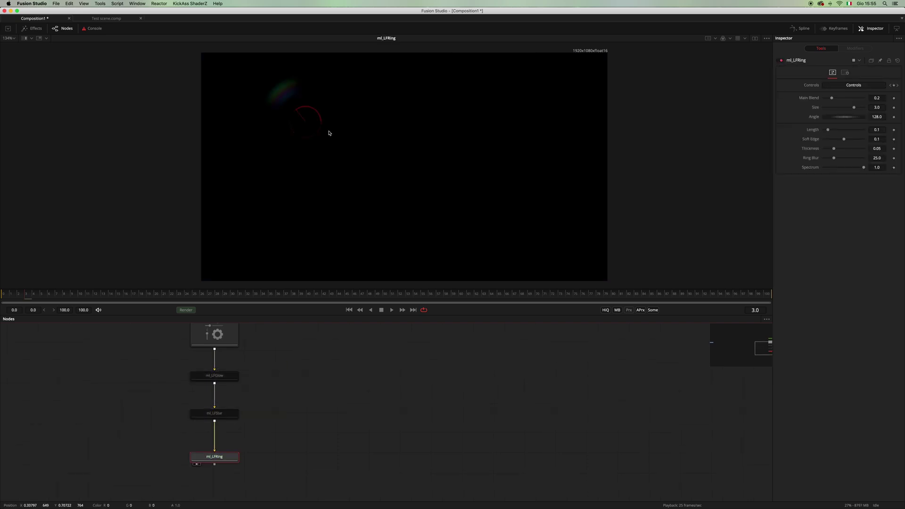
pyautogui.moveTo(829, 130); pyautogui.dragTo(864, 130)
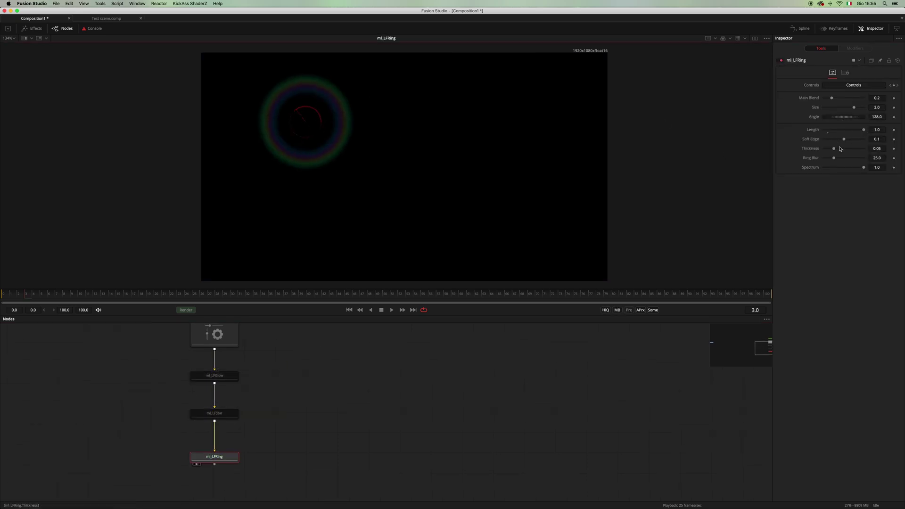
pyautogui.moveTo(834, 158)
pyautogui.mouseDown()
pyautogui.moveTo(824, 159)
pyautogui.moveTo(847, 148)
pyautogui.mouseUp()
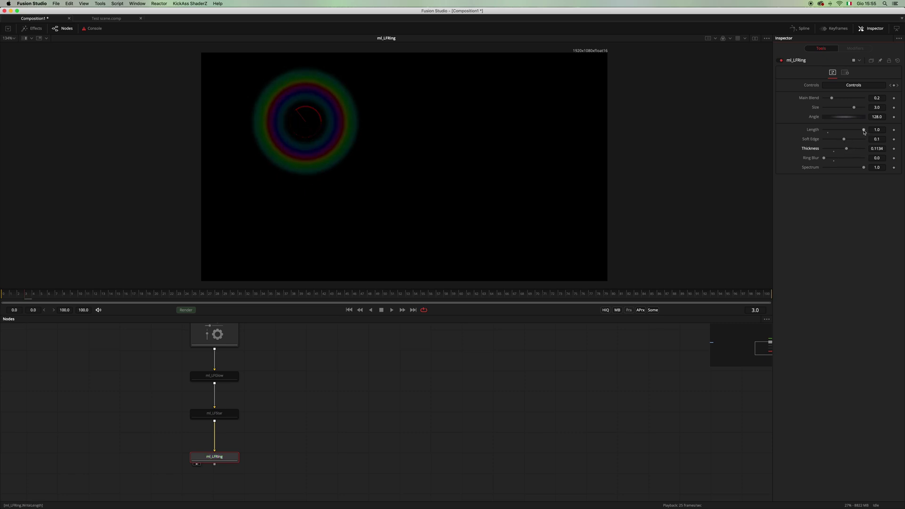
pyautogui.click(828, 132)
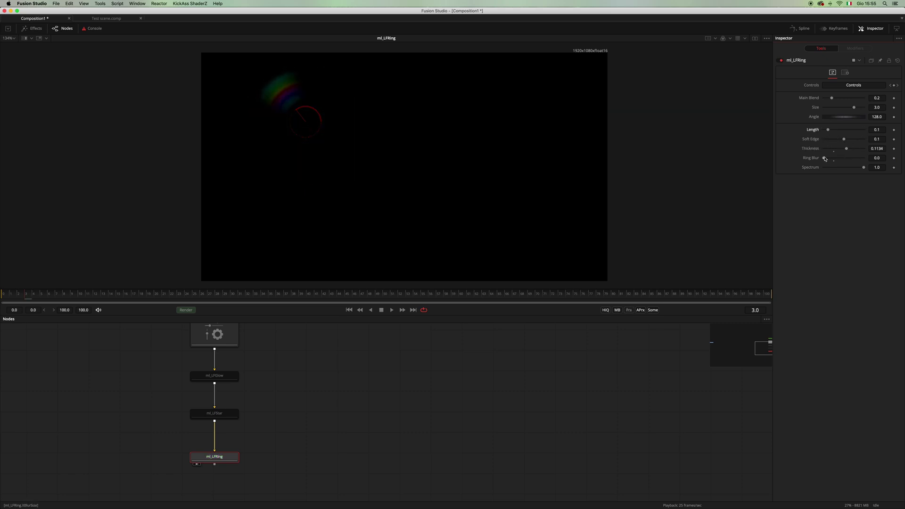
pyautogui.moveTo(825, 159); pyautogui.dragTo(829, 158)
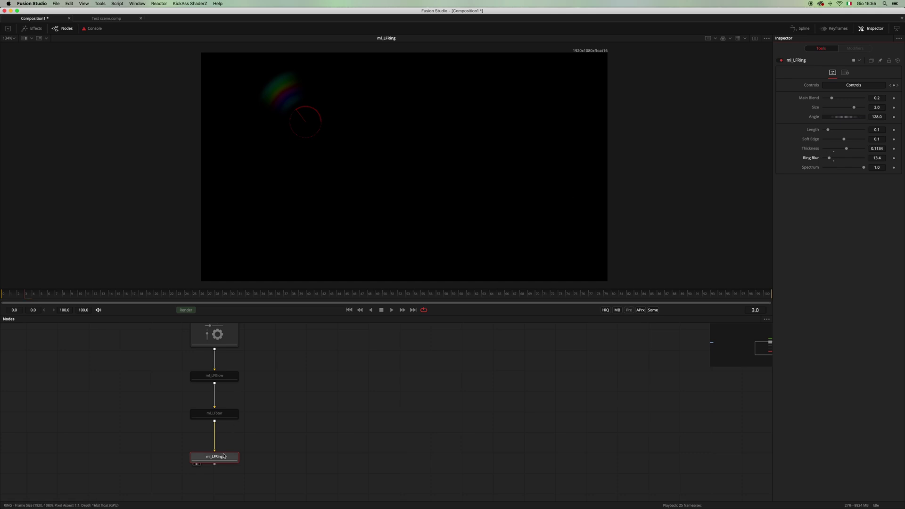
# Re-enable the glow and star, then rotate the ring's Angle to 168.1807.
pyautogui.moveTo(280, 362); pyautogui.dragTo(233, 415)
pyautogui.hotkey('ctrl', 'p')
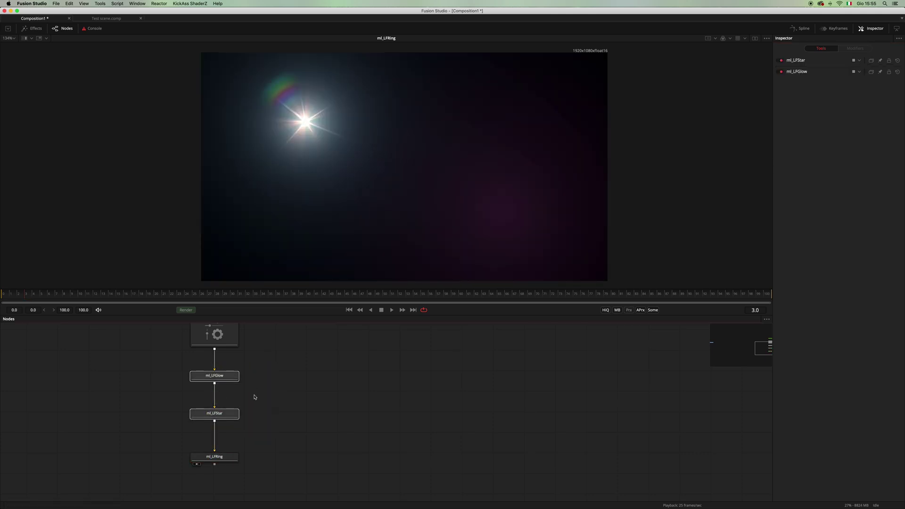
pyautogui.click(233, 456)
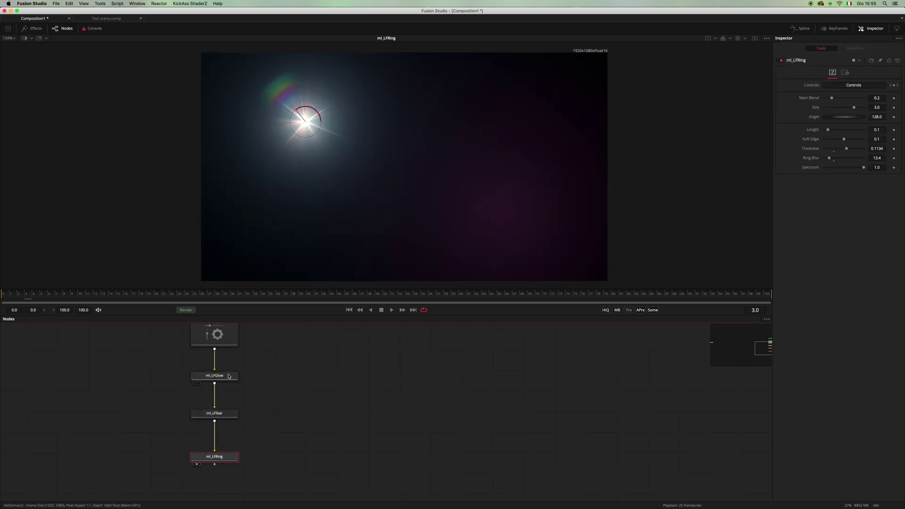
pyautogui.moveTo(323, 124); pyautogui.dragTo(323, 123)
pyautogui.click(343, 428)
pyautogui.scroll(-3, 376, 384)
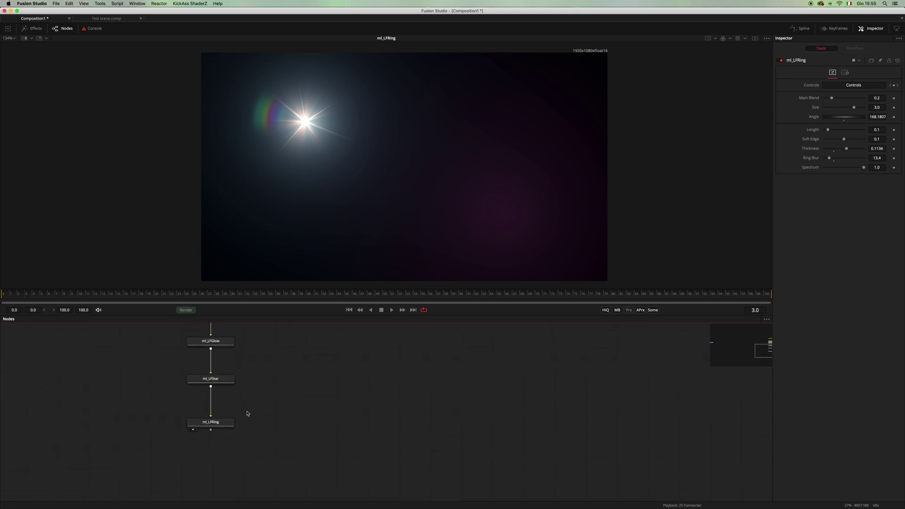
pyautogui.click(222, 421)
pyautogui.scroll(-2, 305, 370)
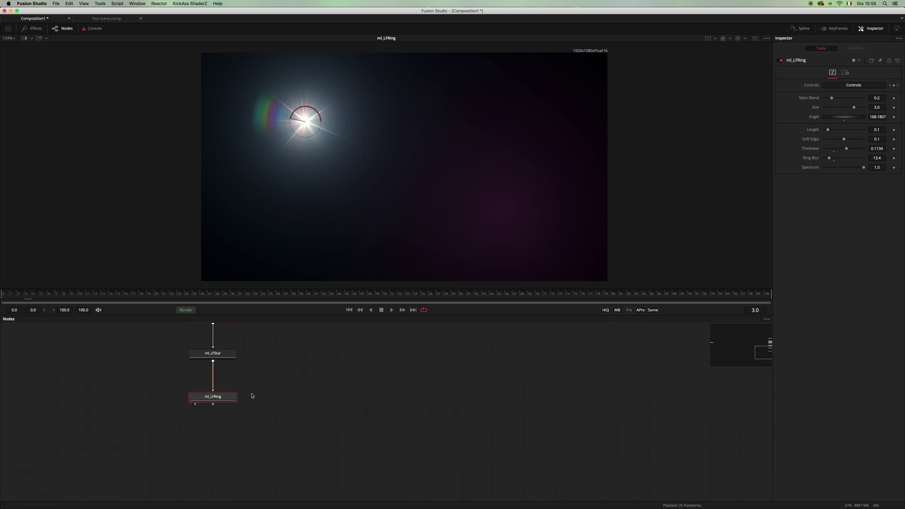
# Add ml_LFIris below the ring and bypass glow, star and ring to isolate it.
pyautogui.hotkey('shift', 'space')
pyautogui.write('lf')
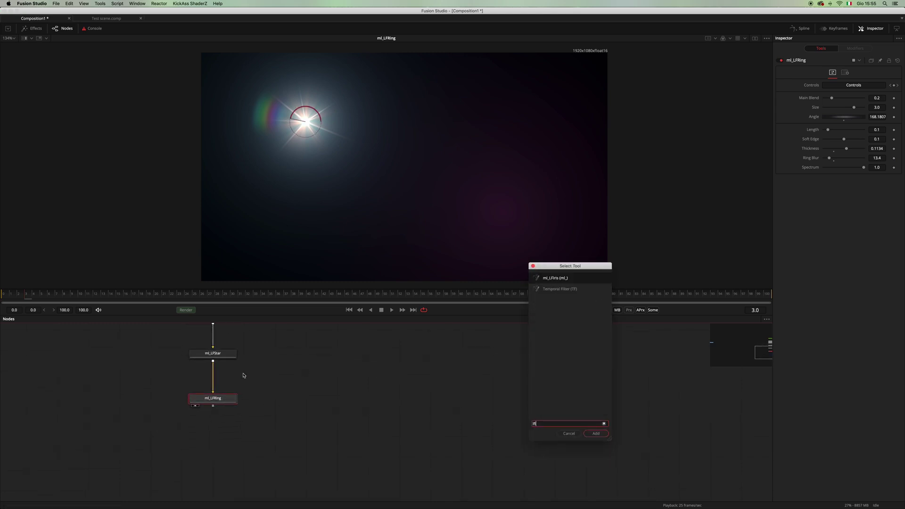
pyautogui.write('iri')
pyautogui.press('Return')
pyautogui.moveTo(238, 424); pyautogui.dragTo(230, 451)
pyautogui.scroll(-3, 287, 419)
pyautogui.click(223, 442)
pyautogui.moveTo(216, 394); pyautogui.dragTo(281, 454)
pyautogui.hotkey('ctrl', 'p')
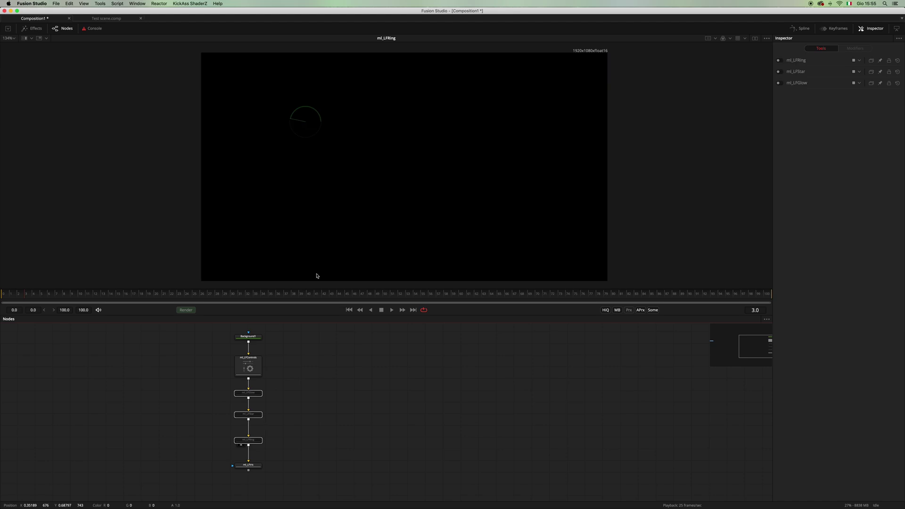
pyautogui.click(253, 465)
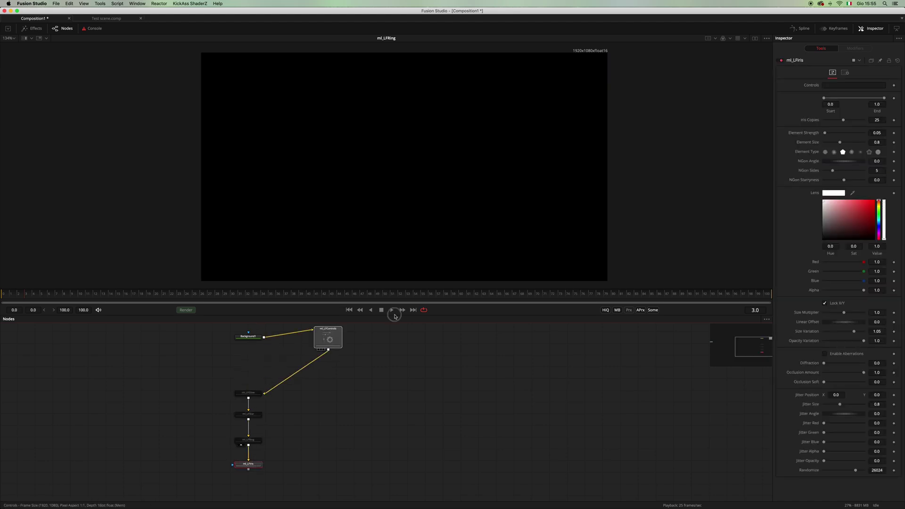
pyautogui.click(241, 470)
pyautogui.scroll(1, 277, 366)
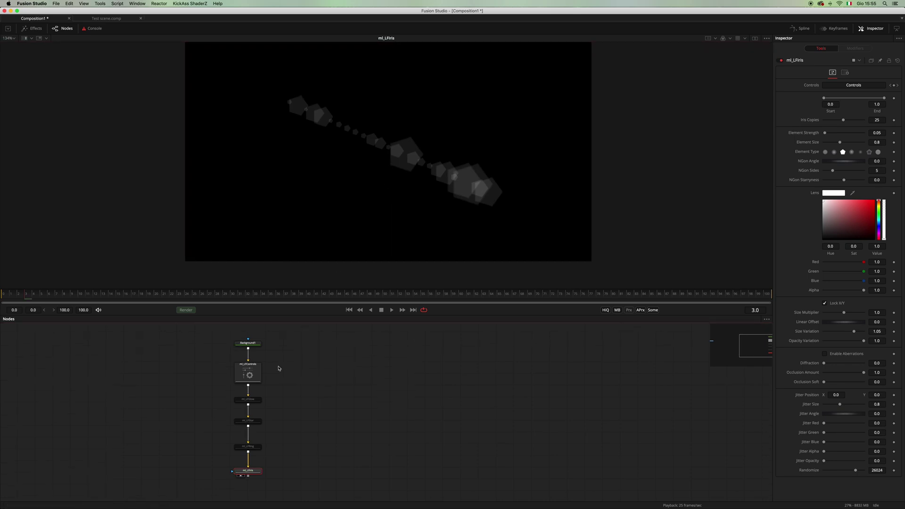
# Nudge the flare's light point and reselect ml_LFIris to inspect its pentagon shapes.
pyautogui.click(250, 373)
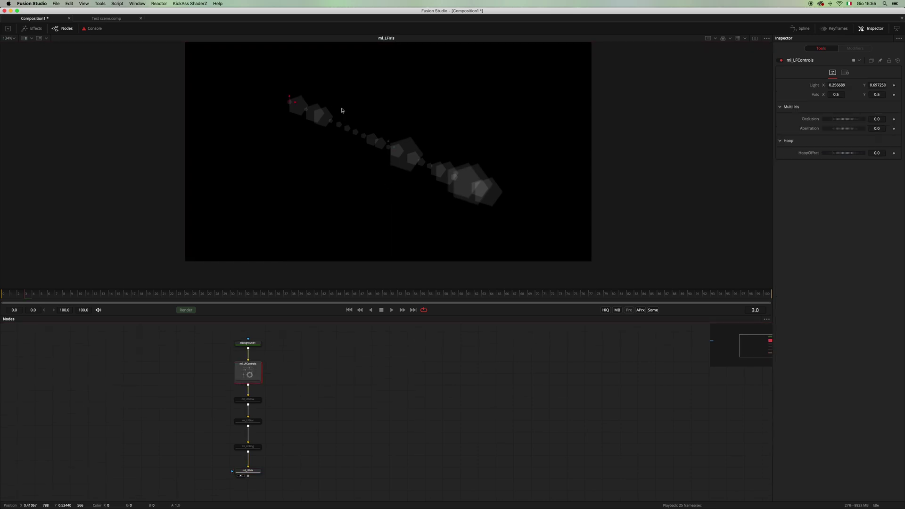
pyautogui.moveTo(292, 101)
pyautogui.mouseDown()
pyautogui.moveTo(343, 128)
pyautogui.moveTo(456, 102)
pyautogui.moveTo(316, 109)
pyautogui.moveTo(321, 116)
pyautogui.moveTo(303, 101)
pyautogui.moveTo(411, 107)
pyautogui.moveTo(347, 117)
pyautogui.moveTo(306, 105)
pyautogui.mouseUp()
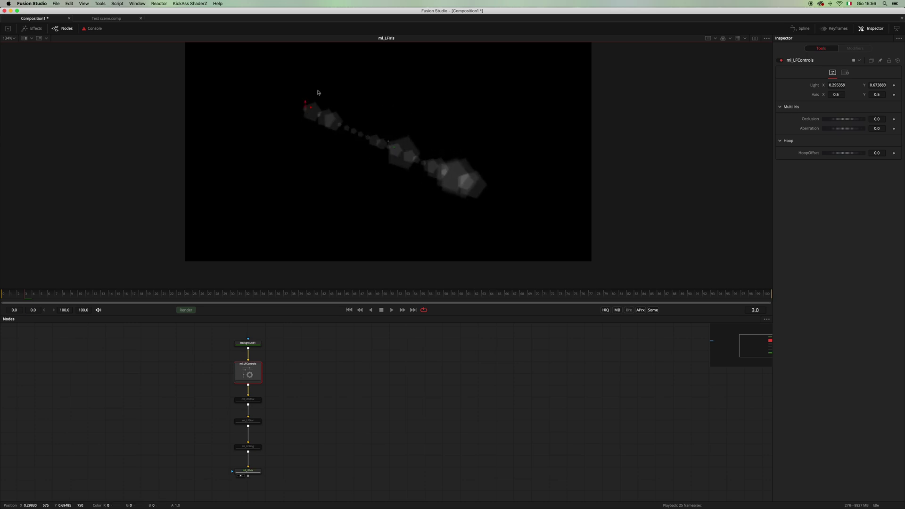
pyautogui.click(256, 474)
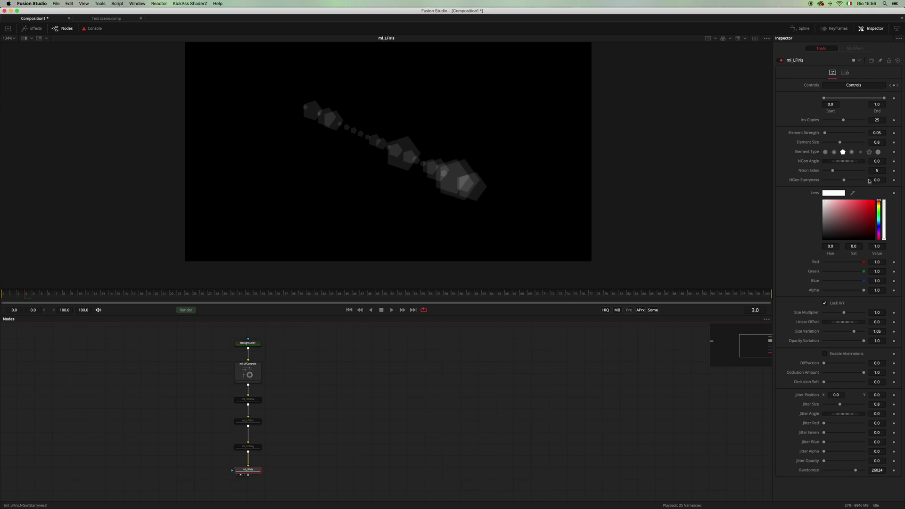
pyautogui.scroll(5, 534, 192)
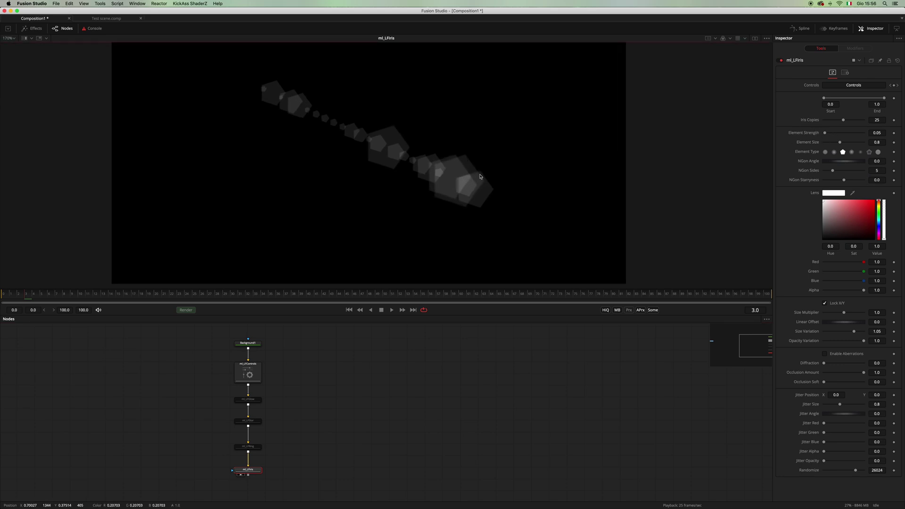
pyautogui.scroll(-3, 535, 192)
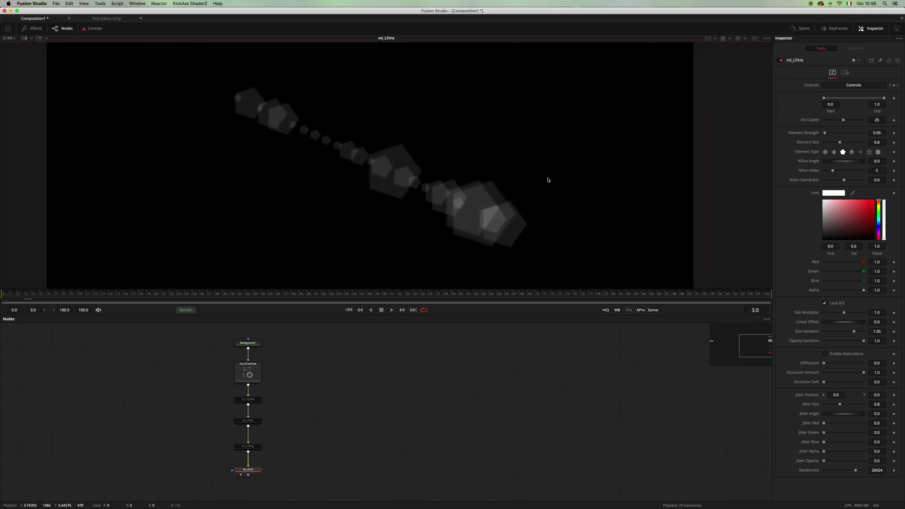
# Make the iris elements six-sided and pale cyan, keeping the default element size.
pyautogui.moveTo(834, 171)
pyautogui.mouseDown()
pyautogui.moveTo(860, 171)
pyautogui.moveTo(837, 171)
pyautogui.moveTo(846, 162)
pyautogui.moveTo(835, 180)
pyautogui.moveTo(848, 180)
pyautogui.moveTo(821, 180)
pyautogui.moveTo(840, 180)
pyautogui.mouseUp()
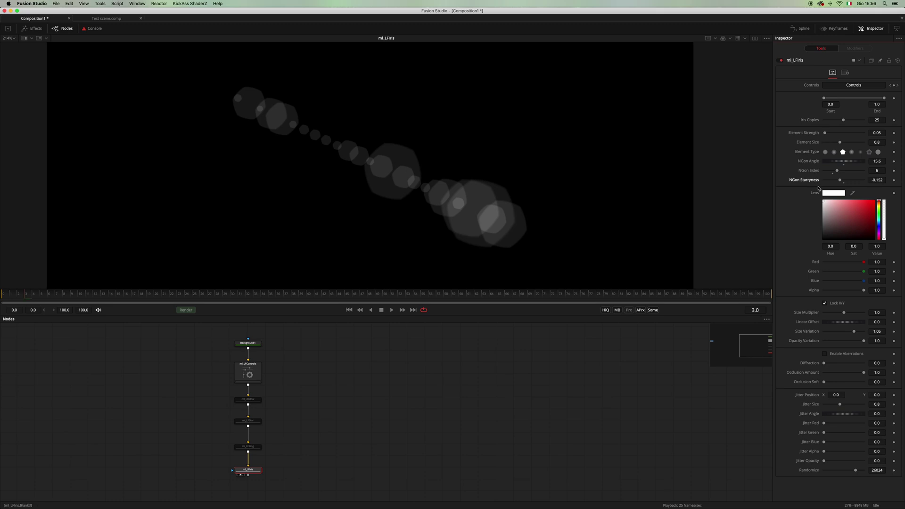
pyautogui.click(838, 201)
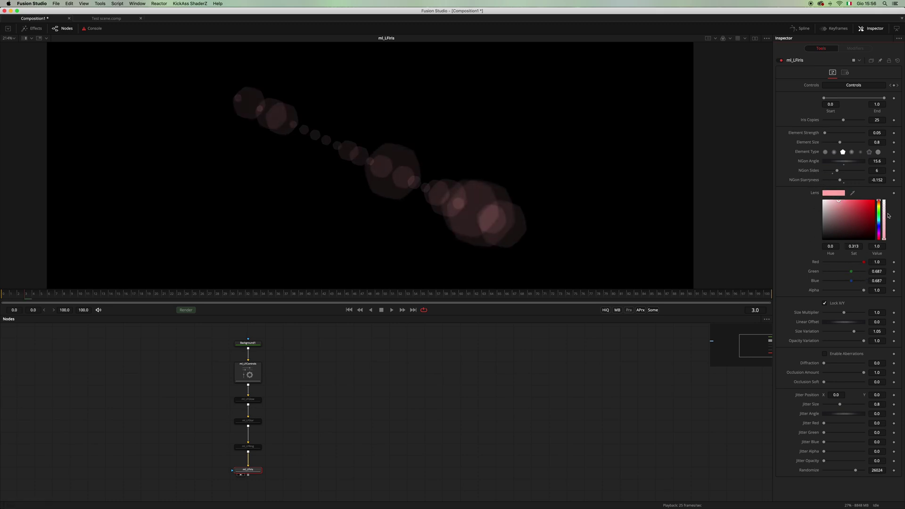
pyautogui.moveTo(879, 218); pyautogui.dragTo(879, 220)
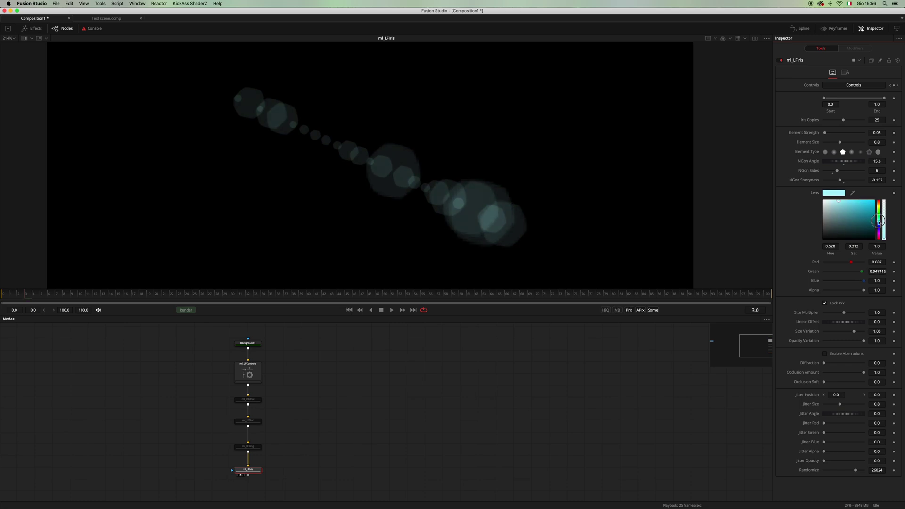
pyautogui.moveTo(846, 313); pyautogui.dragTo(852, 313)
pyautogui.doubleClick(846, 314)
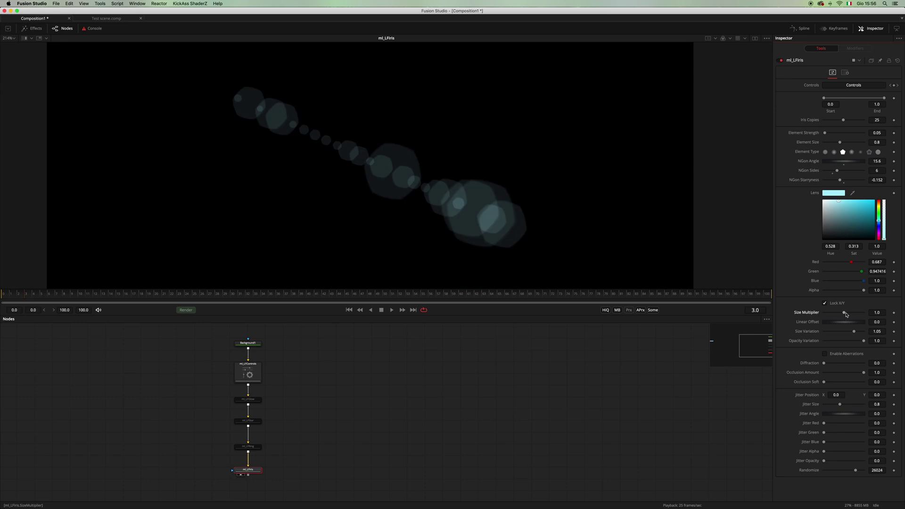
# Shorten the iris spread with Iris Start -0.111 and Iris End 0.678.
pyautogui.moveTo(885, 99); pyautogui.dragTo(867, 99)
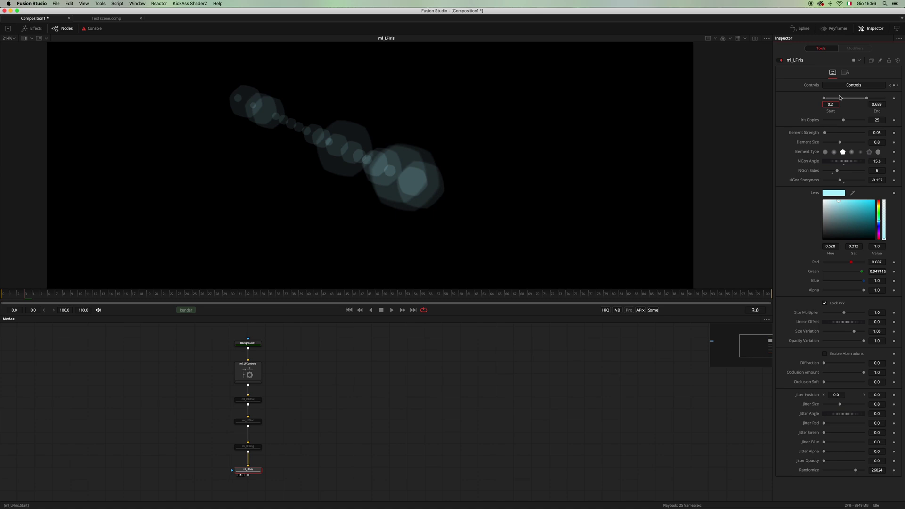
pyautogui.write('-')
pyautogui.press('Tab')
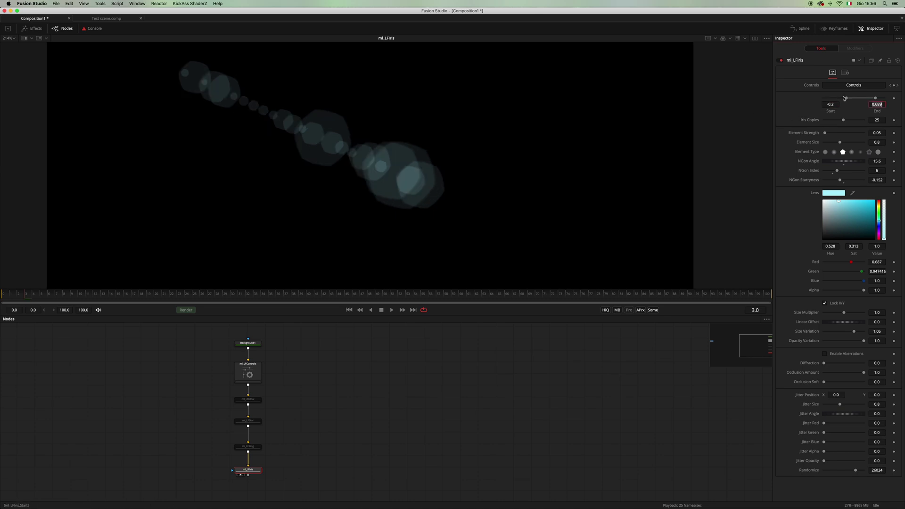
pyautogui.click(848, 99)
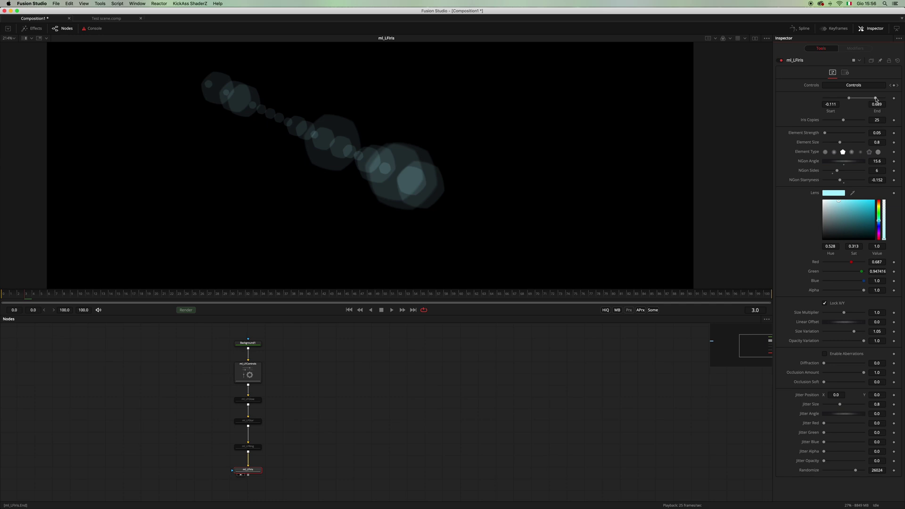
pyautogui.moveTo(875, 99); pyautogui.dragTo(841, 121)
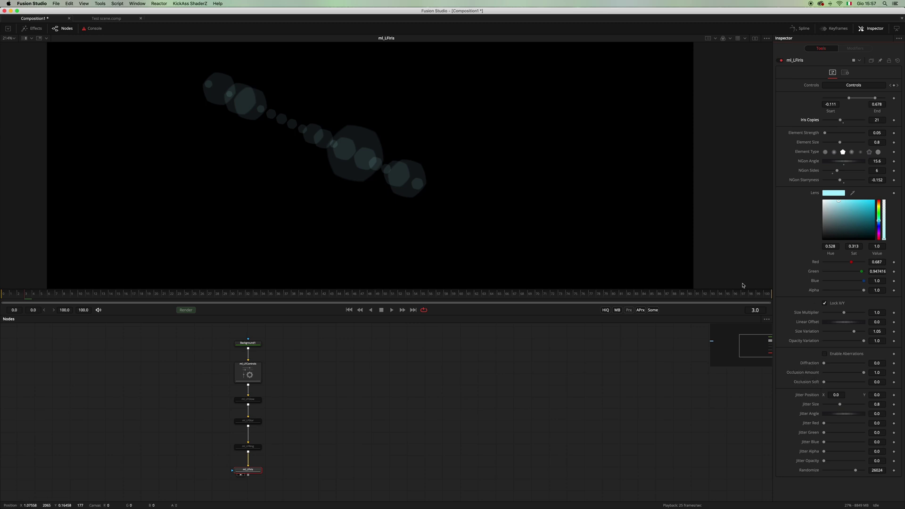
# Move the flare's light source, set Occlusion to -0.094, and soften ml_LFIris occlusion to 0.022.
pyautogui.click(257, 372)
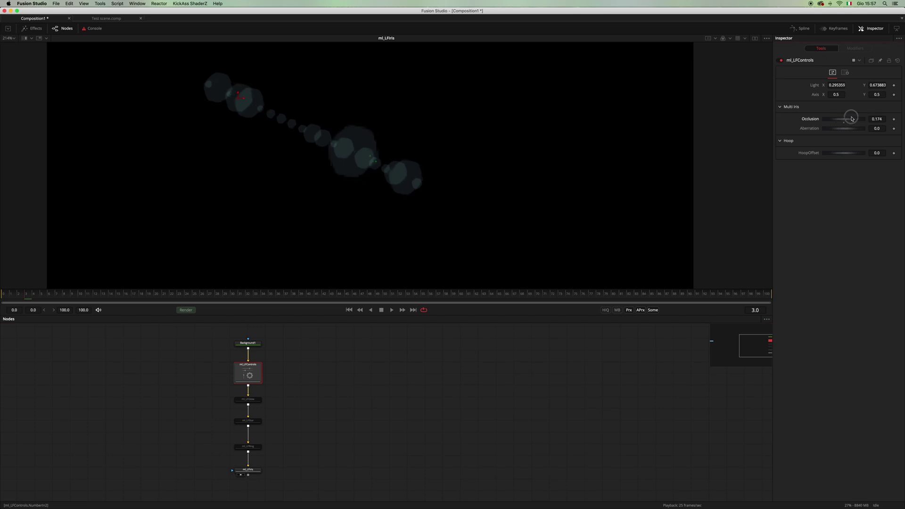
pyautogui.moveTo(853, 118); pyautogui.dragTo(835, 119)
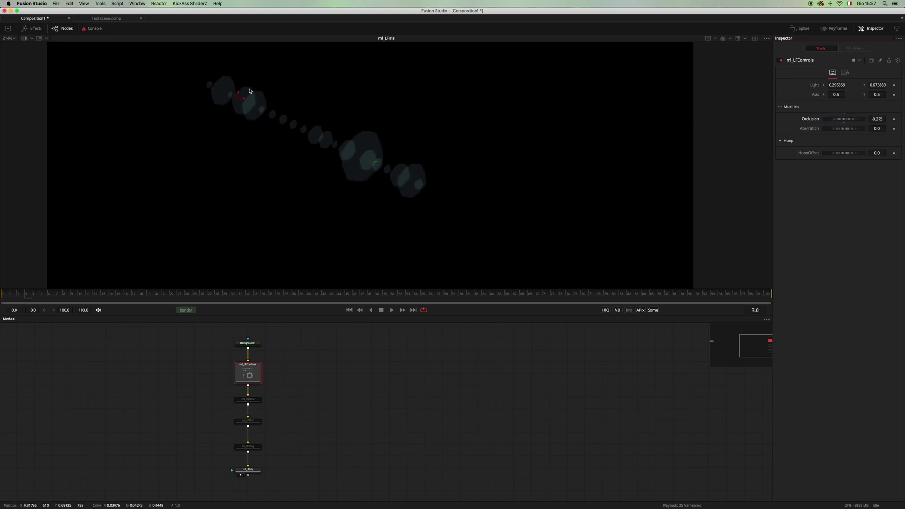
pyautogui.moveTo(236, 95); pyautogui.dragTo(254, 120)
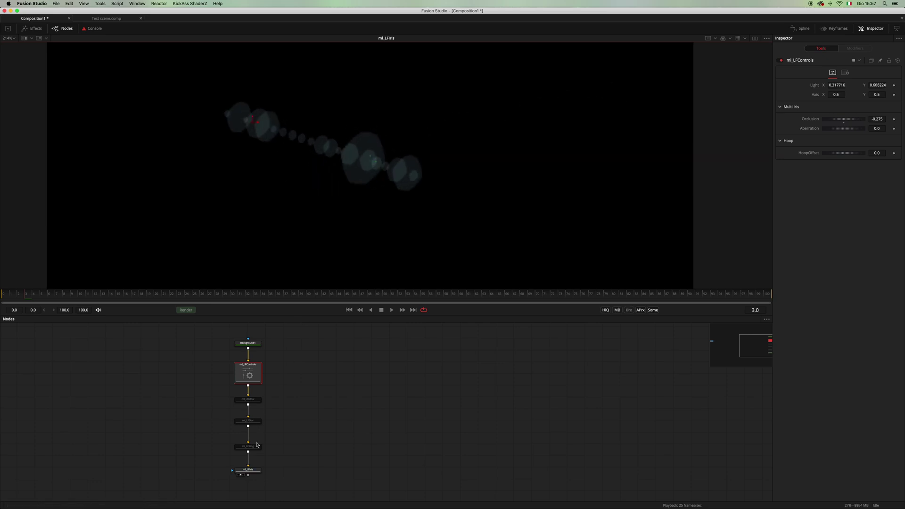
pyautogui.click(248, 470)
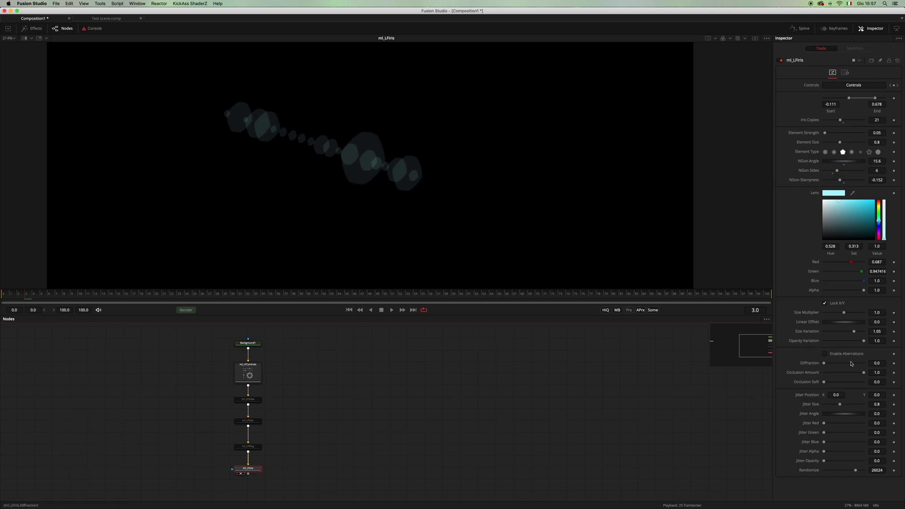
pyautogui.moveTo(825, 382); pyautogui.dragTo(893, 373)
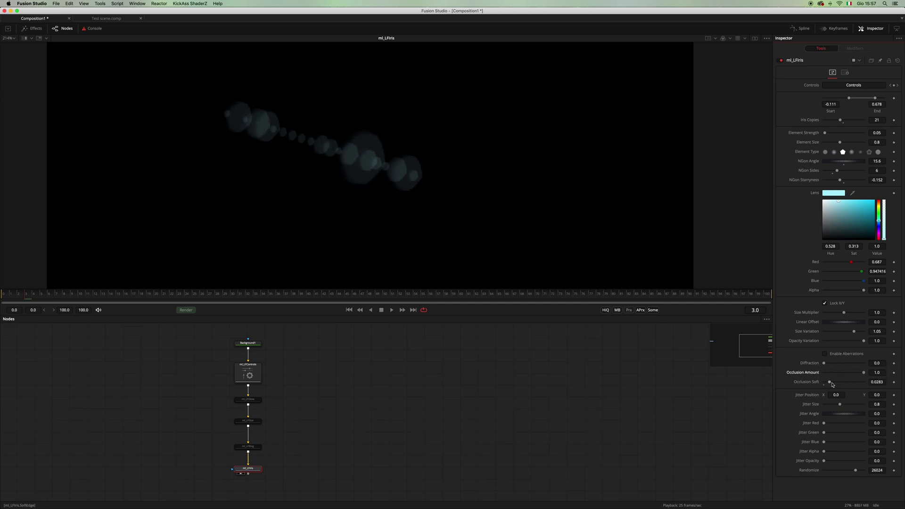
# Nudge the occlusion toward zero and add -0.138 chromatic aberration in ml_LFControls.
pyautogui.click(249, 374)
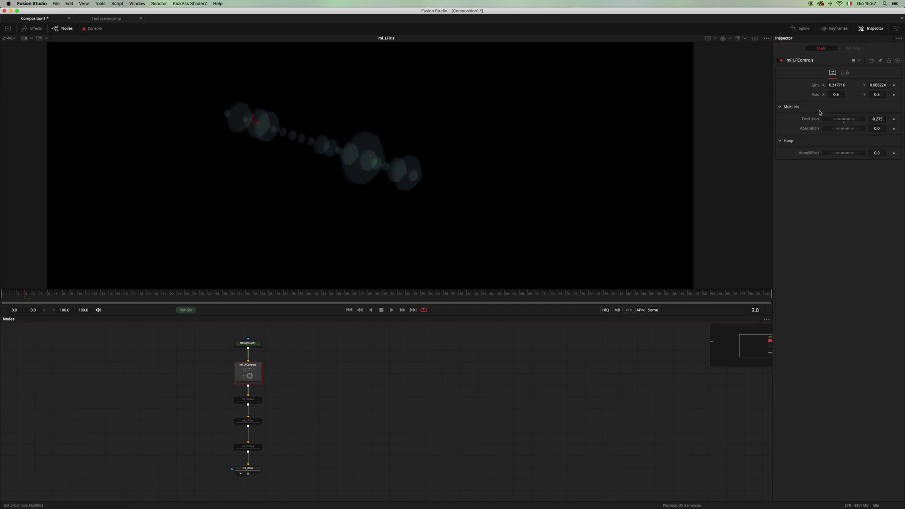
pyautogui.moveTo(847, 121); pyautogui.dragTo(856, 120)
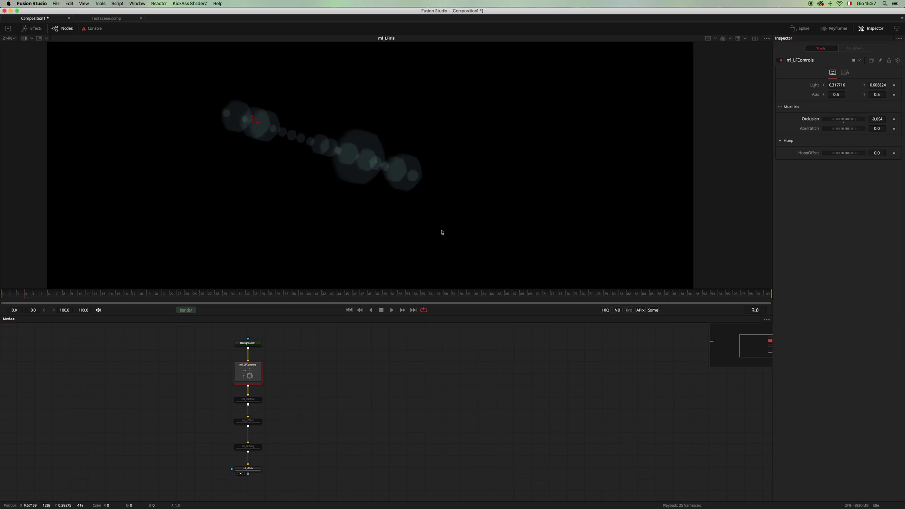
pyautogui.click(249, 469)
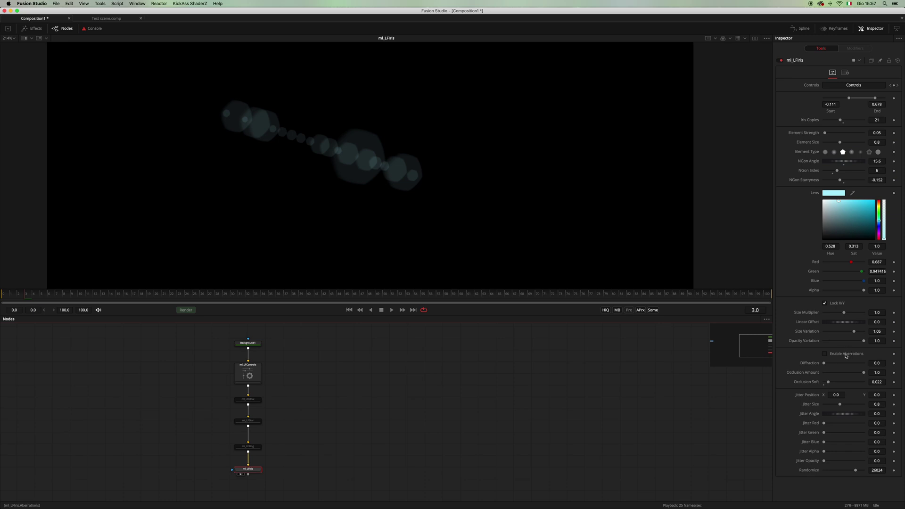
pyautogui.click(248, 372)
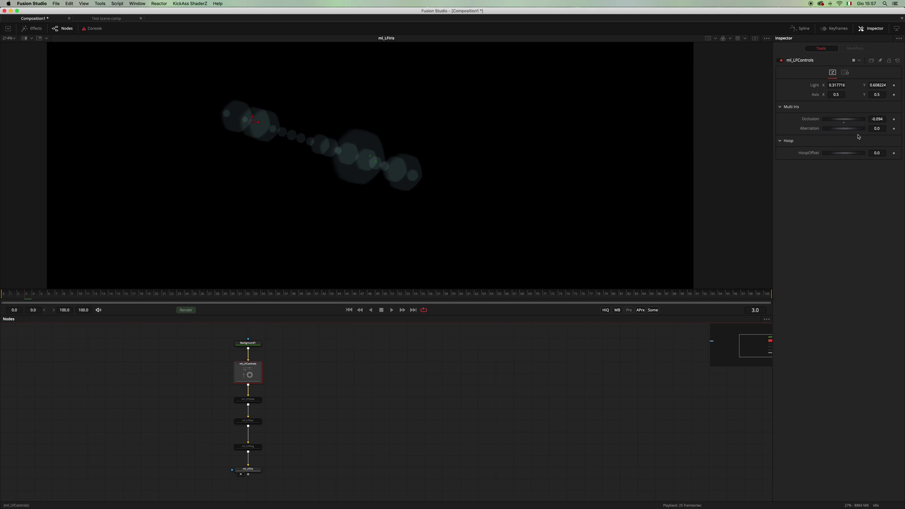
pyautogui.moveTo(838, 130); pyautogui.dragTo(833, 128)
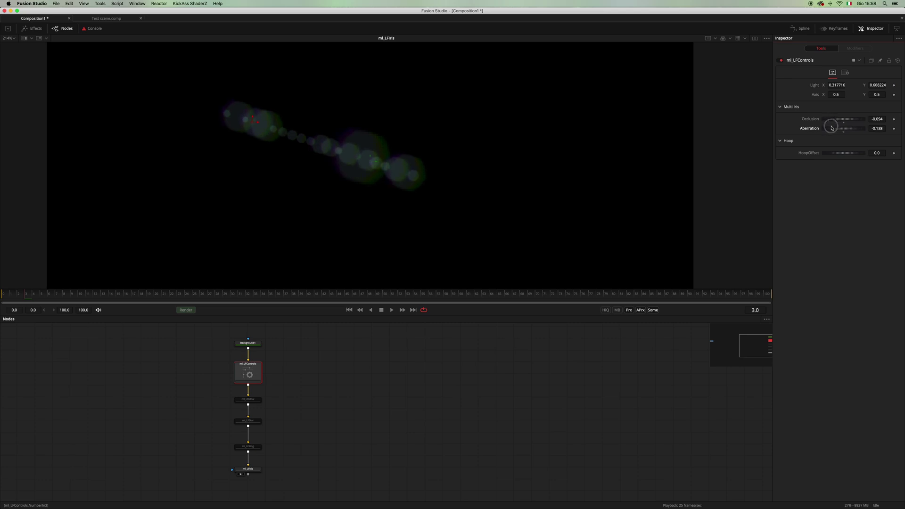
# In ml_LFIris, set Diffraction 0.477, zero jitter position and angle, Opacity Variation 0.969, Randomize 16024.
pyautogui.click(248, 469)
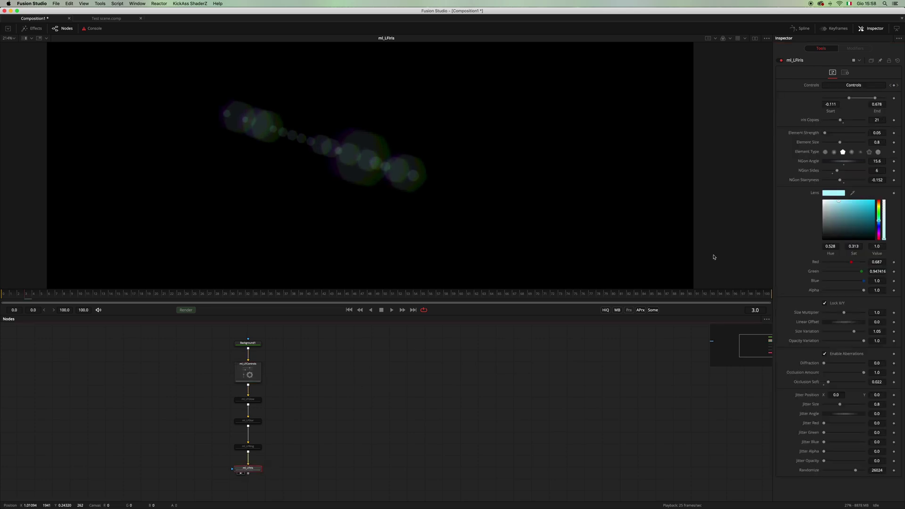
pyautogui.moveTo(827, 364); pyautogui.dragTo(843, 364)
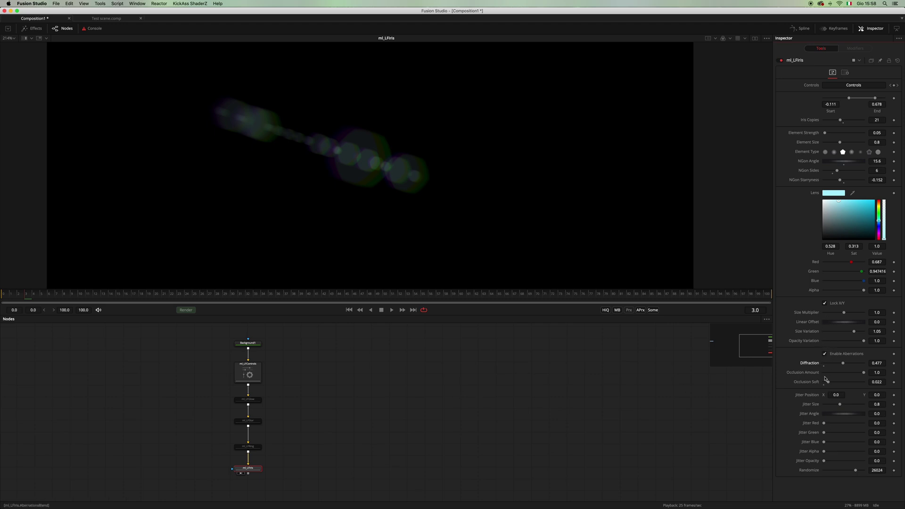
pyautogui.click(836, 395)
pyautogui.moveTo(855, 398); pyautogui.dragTo(837, 442)
pyautogui.doubleClick(814, 398)
pyautogui.doubleClick(810, 414)
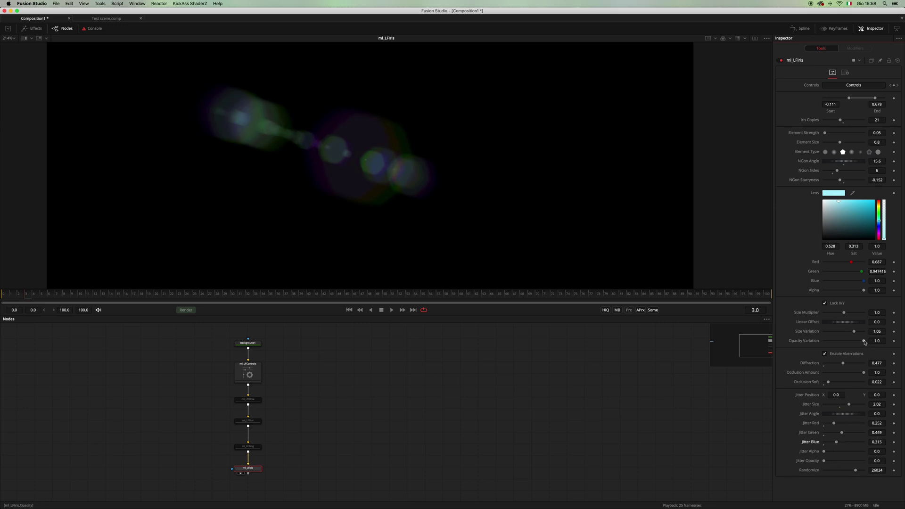
pyautogui.moveTo(866, 343)
pyautogui.mouseDown()
pyautogui.moveTo(851, 343)
pyautogui.moveTo(863, 343)
pyautogui.mouseUp()
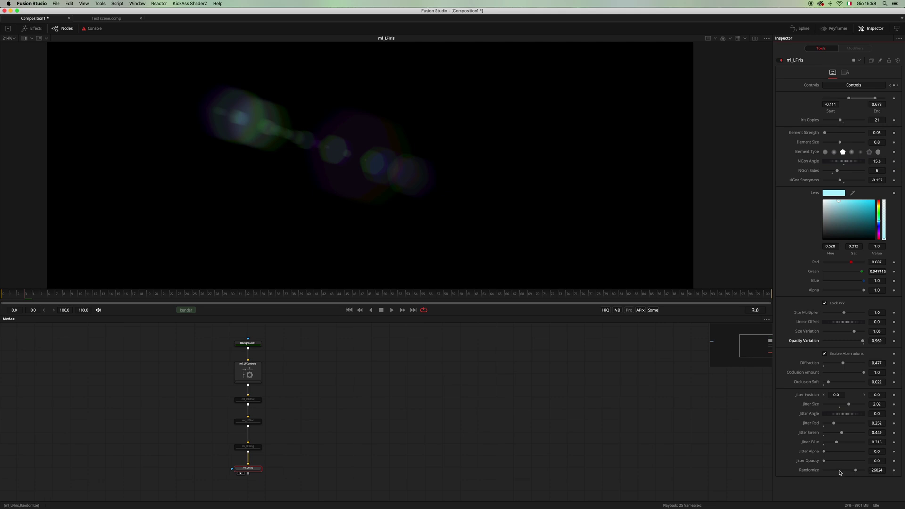
pyautogui.moveTo(840, 471); pyautogui.dragTo(837, 471)
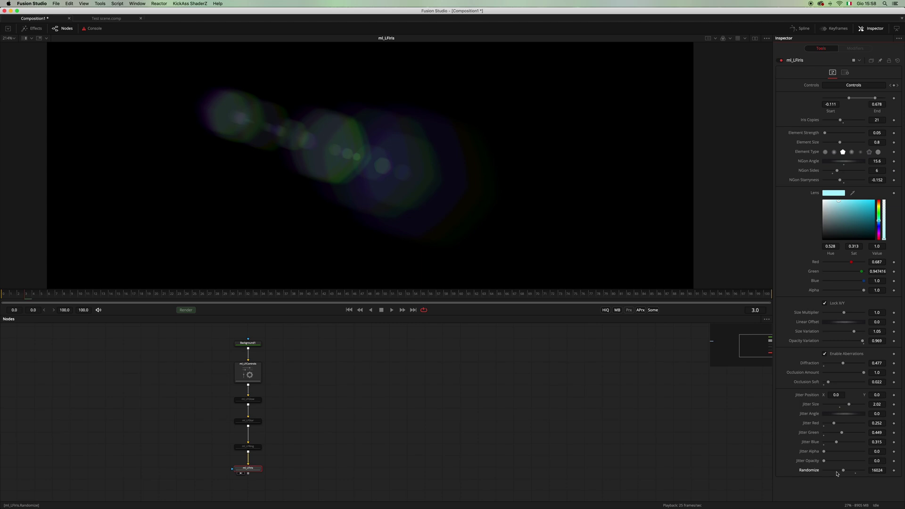
# Re-enable the LFGlow, LFStar and LFRing nodes, fit the view, and shrink iris elements to 0.55.
pyautogui.hscroll(-3, 392, 372)
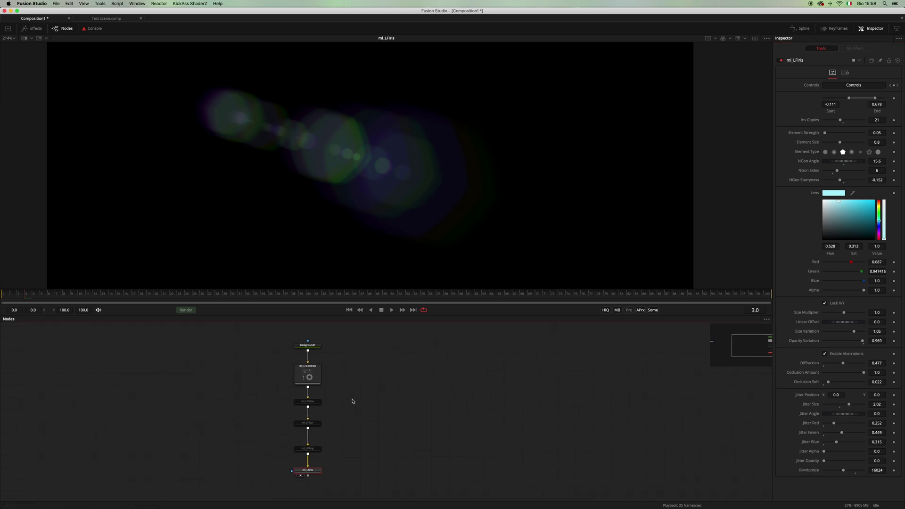
pyautogui.moveTo(365, 393); pyautogui.dragTo(302, 451)
pyautogui.hotkey('ctrl', 'p')
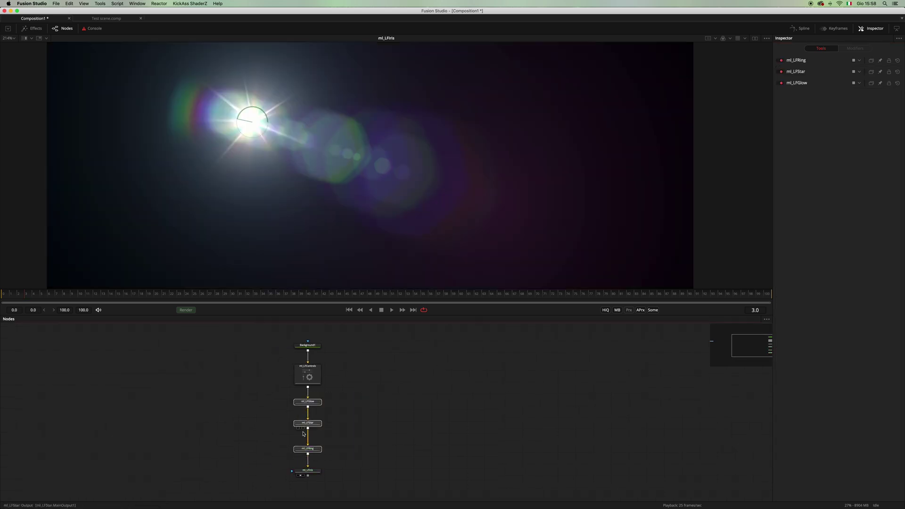
pyautogui.scroll(3, 427, 211)
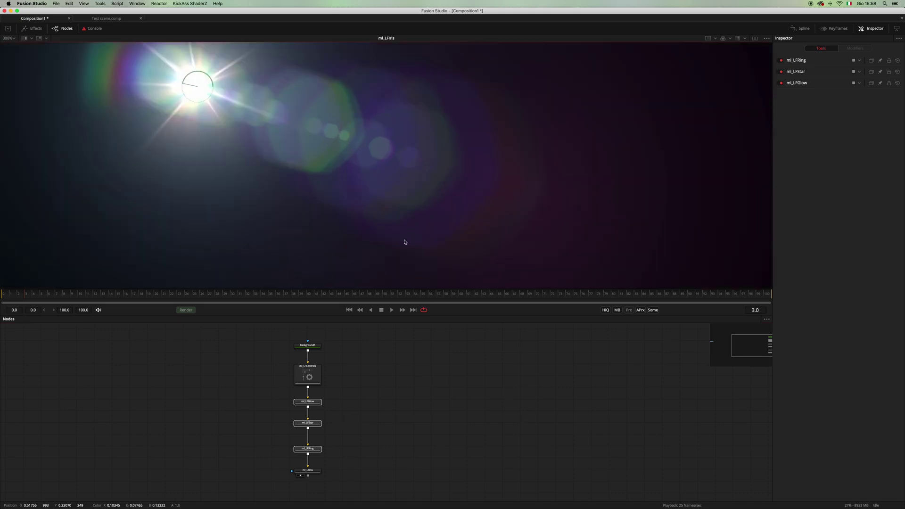
pyautogui.hotkey('ctrl', 'f')
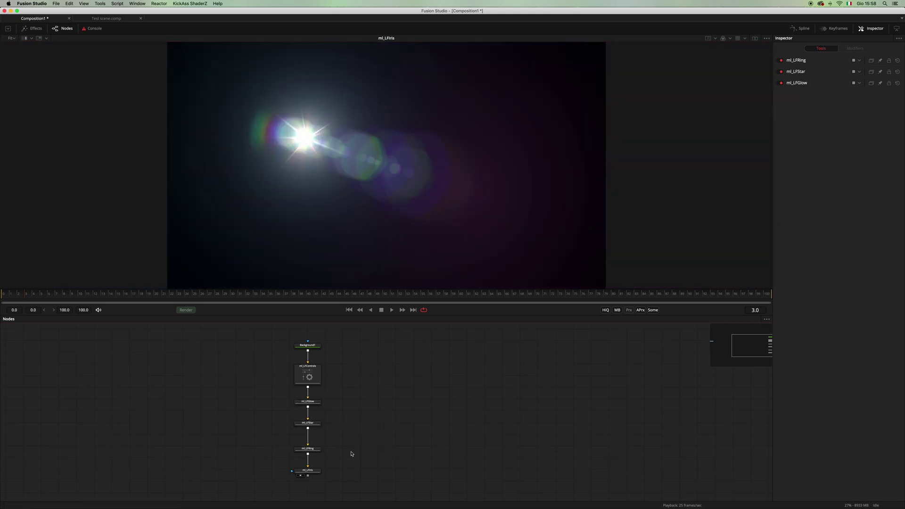
pyautogui.click(317, 472)
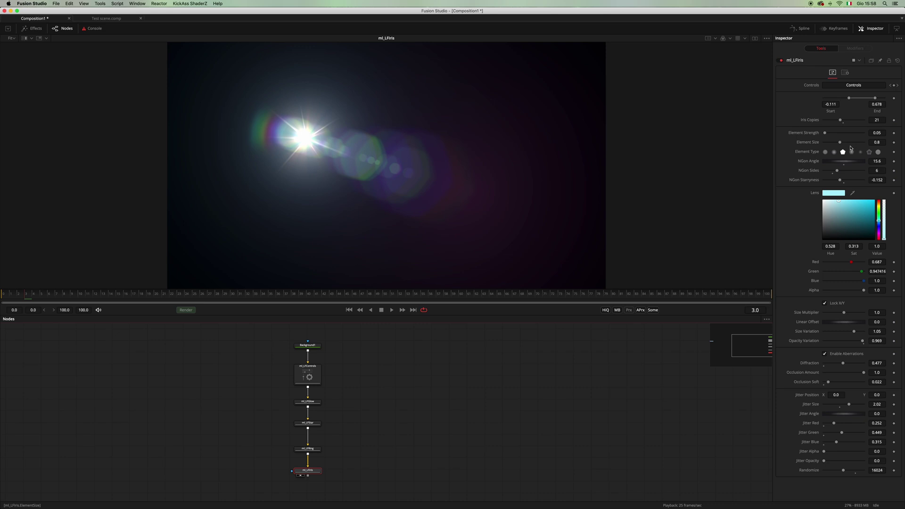
pyautogui.moveTo(840, 141); pyautogui.dragTo(836, 143)
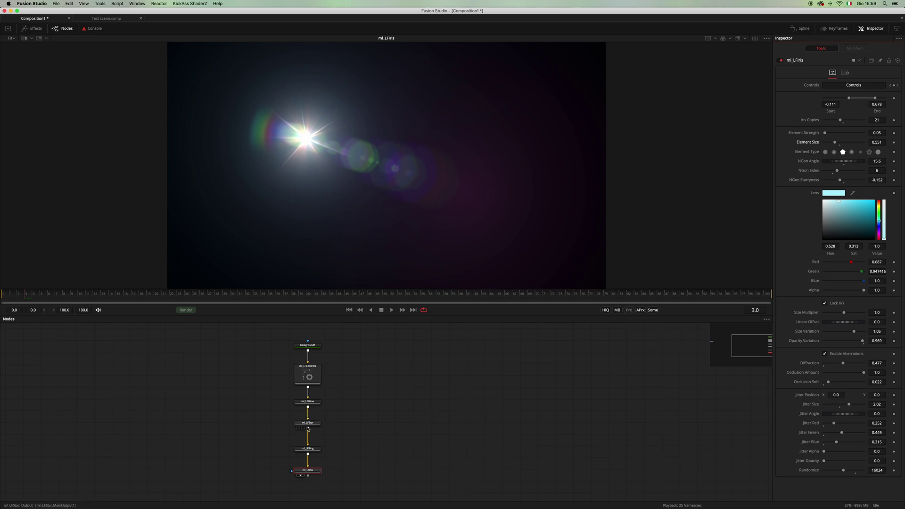
# Set ml_LFControls Aberration -0.065 and Occlusion -0.224, and ml_LFIris Occlusion Soft 0.0031.
pyautogui.click(307, 378)
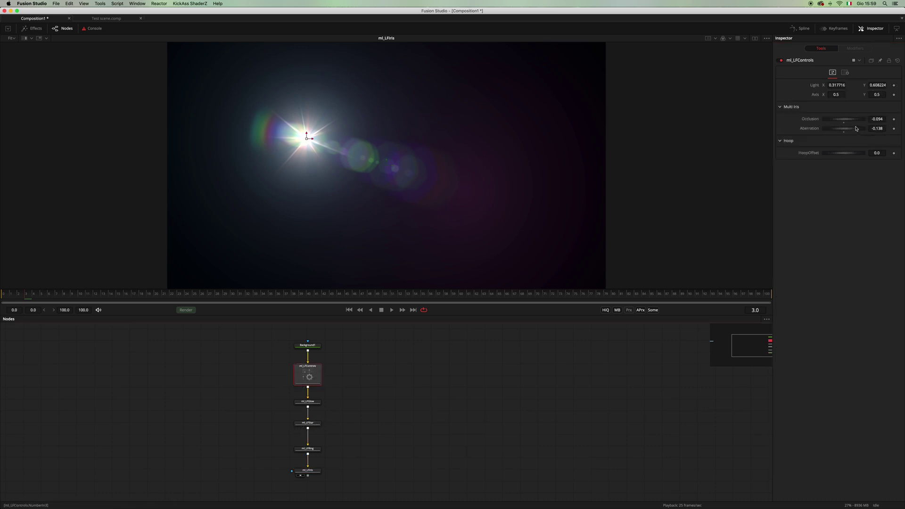
pyautogui.moveTo(848, 130); pyautogui.dragTo(850, 134)
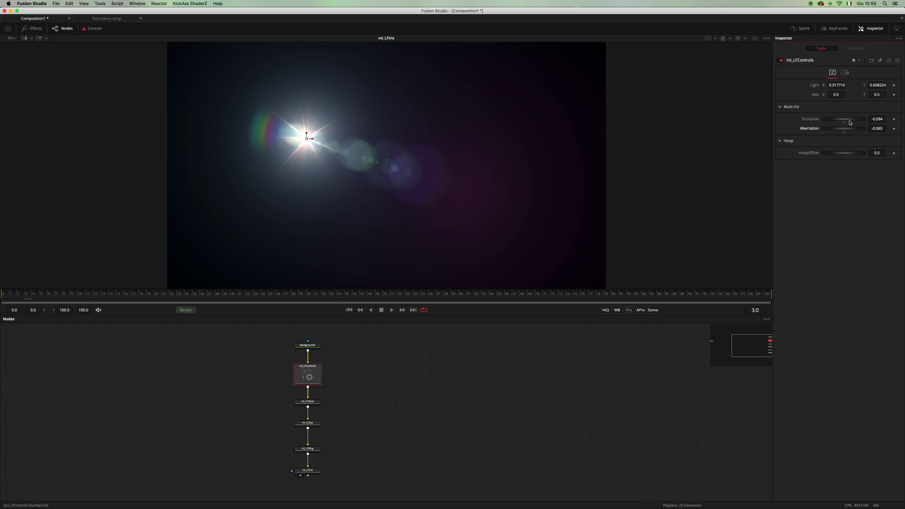
pyautogui.moveTo(855, 121); pyautogui.dragTo(845, 121)
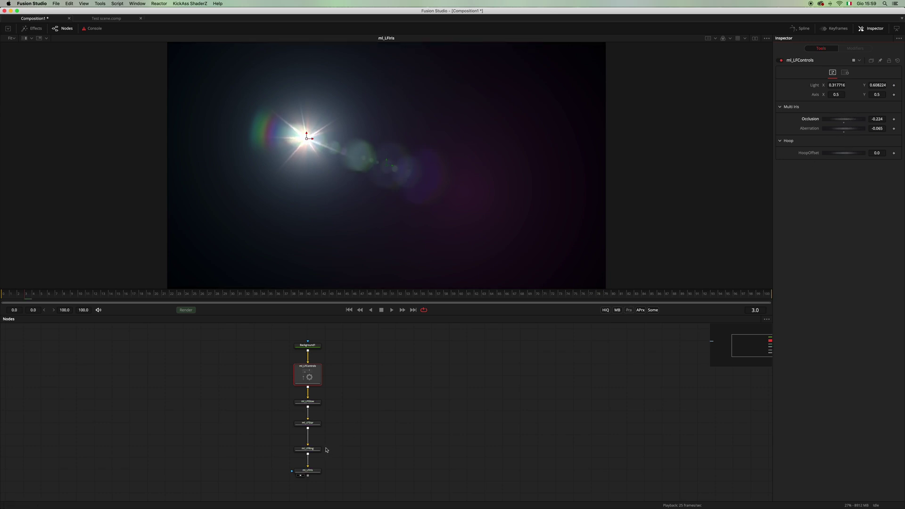
pyautogui.click(309, 470)
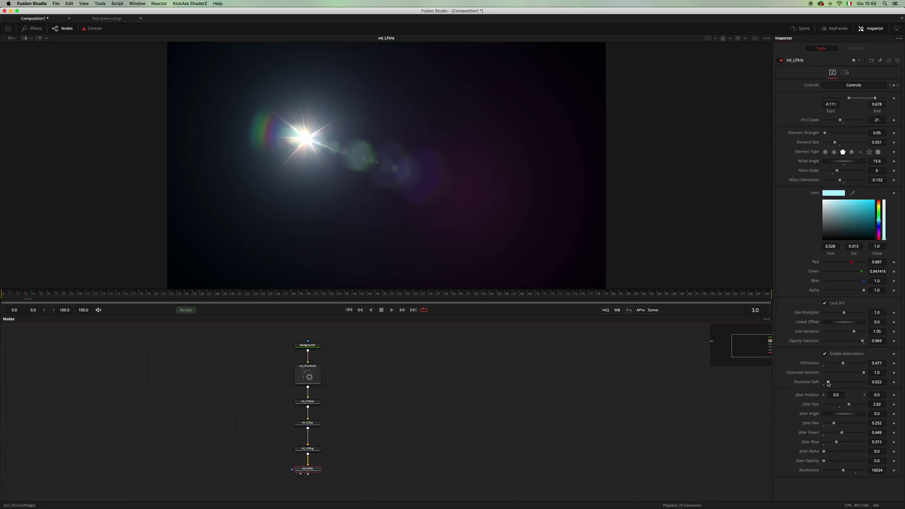
pyautogui.moveTo(829, 383); pyautogui.dragTo(823, 383)
pyautogui.scroll(-3, 394, 226)
pyautogui.scroll(-2, 331, 409)
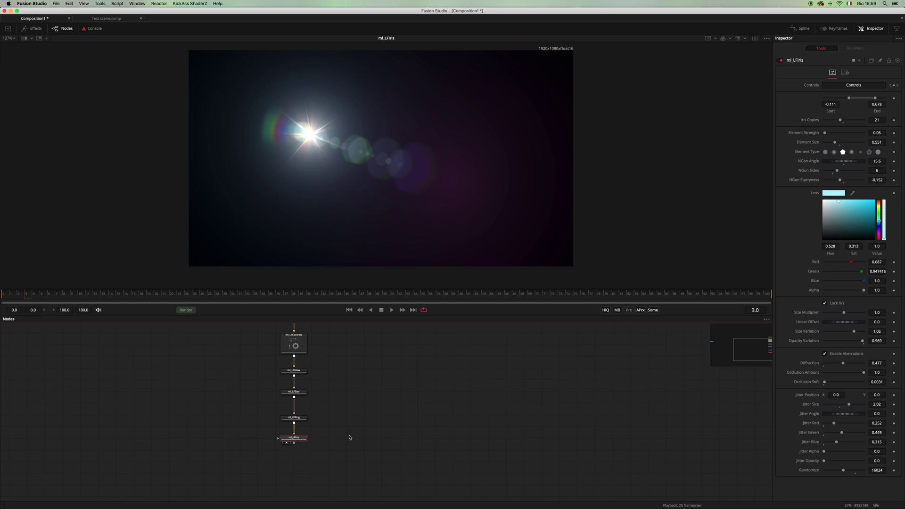
pyautogui.scroll(-2, 358, 422)
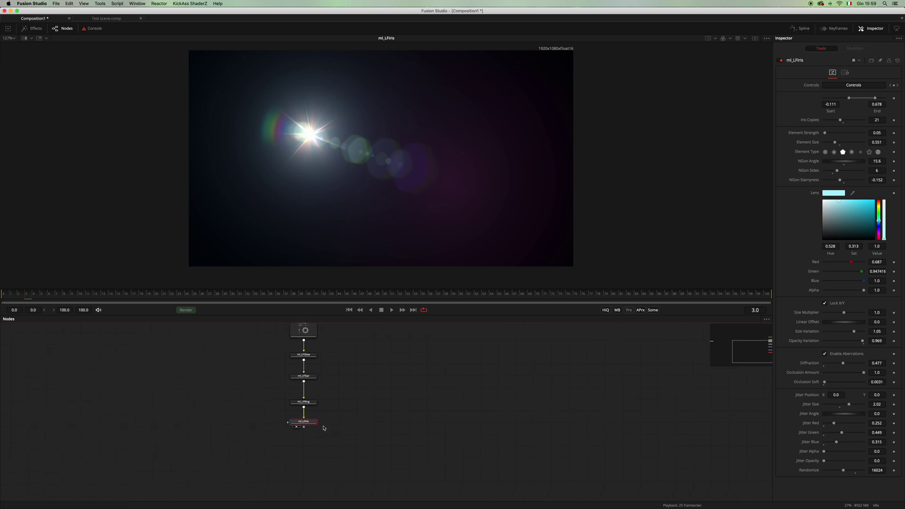
# Search 'lfcus' in Select Tool to insert ml_LFCustomIris below ml_LFIris.
pyautogui.hotkey('shift', 'space')
pyautogui.write('lfiri')
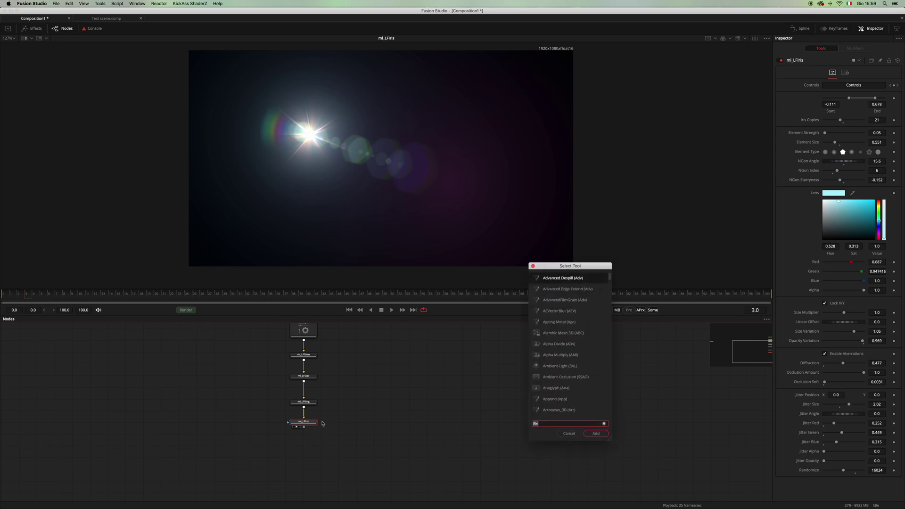
pyautogui.press('BackSpace')
pyautogui.press('BackSpace')
pyautogui.press('BackSpace')
pyautogui.press('BackSpace')
pyautogui.press('BackSpace')
pyautogui.write('lfcu')
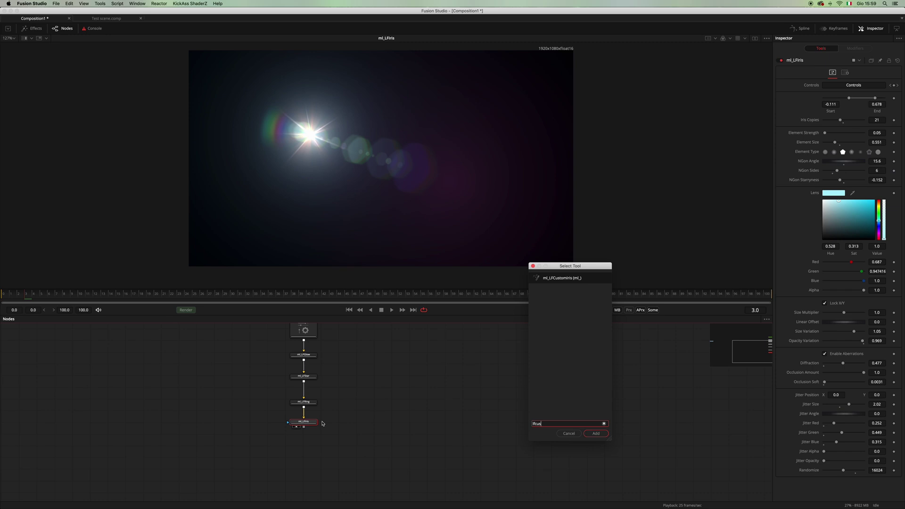
pyautogui.write('s')
pyautogui.press('Return')
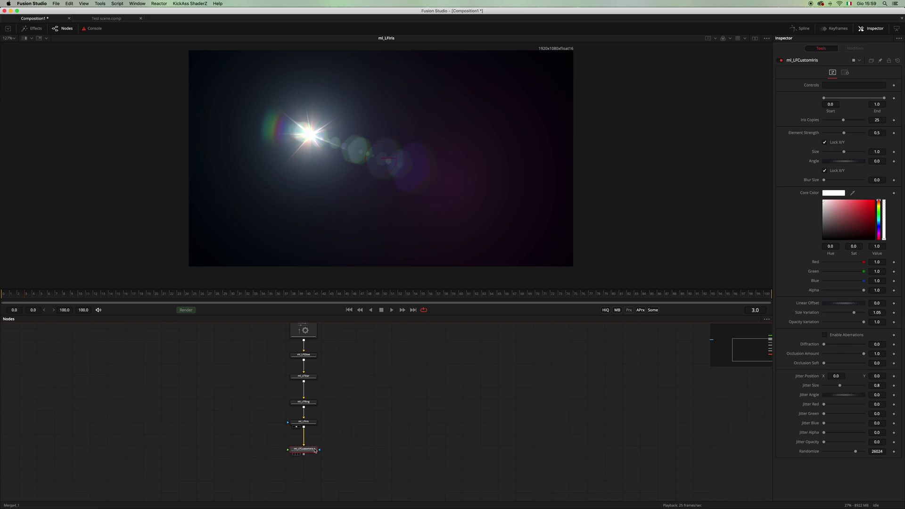
pyautogui.press('super+Tab')
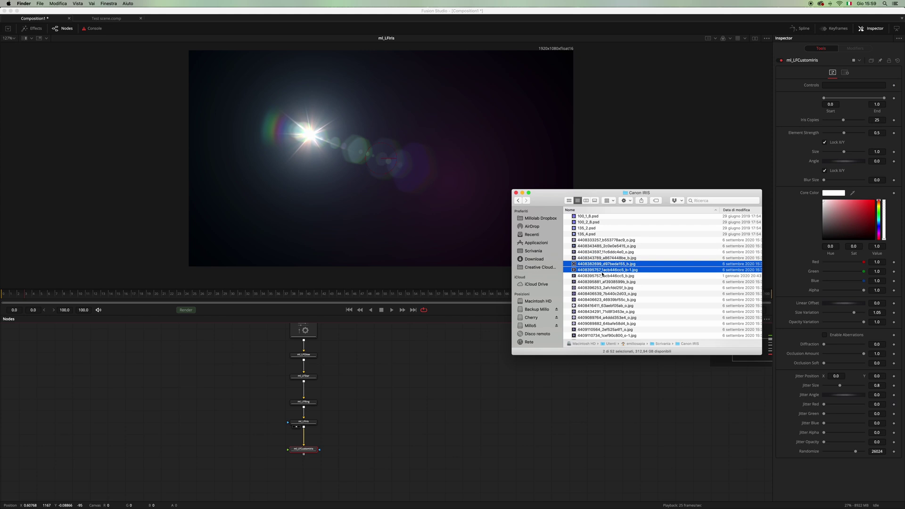
pyautogui.press('space')
pyautogui.press('Down')
pyautogui.press('Down')
pyautogui.press('Down')
pyautogui.press('Down')
pyautogui.press('Down')
pyautogui.press('Down')
pyautogui.press('Down')
pyautogui.press('Down')
pyautogui.press('Down')
pyautogui.press('Down')
pyautogui.press('Down')
pyautogui.press('Down')
pyautogui.press('Down')
pyautogui.press('Down')
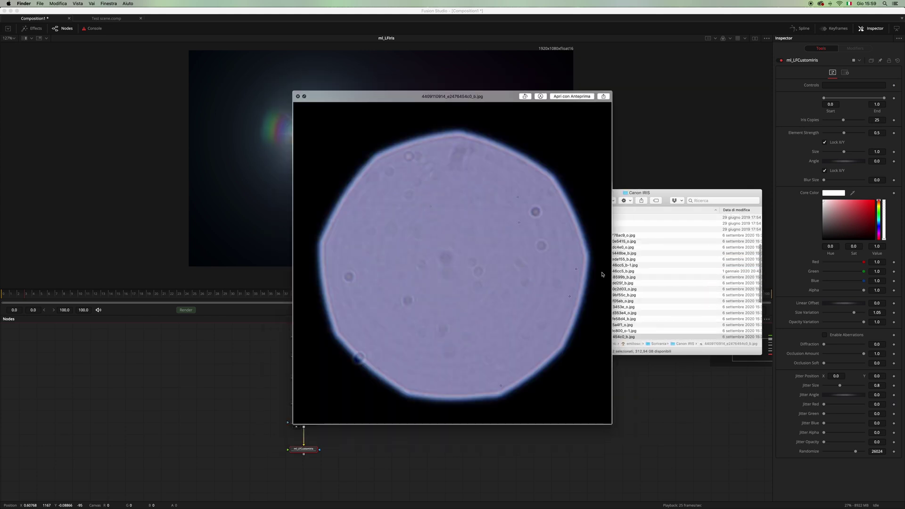
pyautogui.press('Down')
pyautogui.press('Down')
pyautogui.press('space')
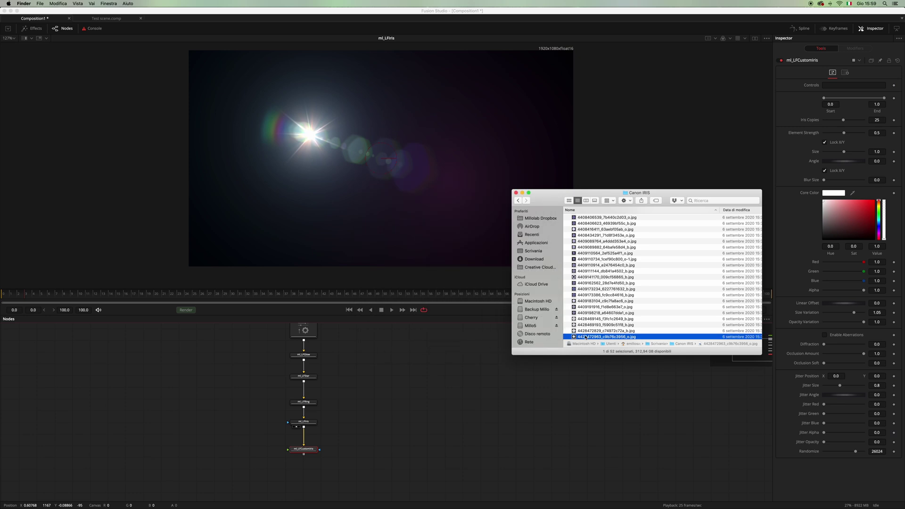
pyautogui.moveTo(585, 337); pyautogui.dragTo(203, 446)
# Check Loader2's import settings and view the loaded iris image.
pyautogui.click(216, 447)
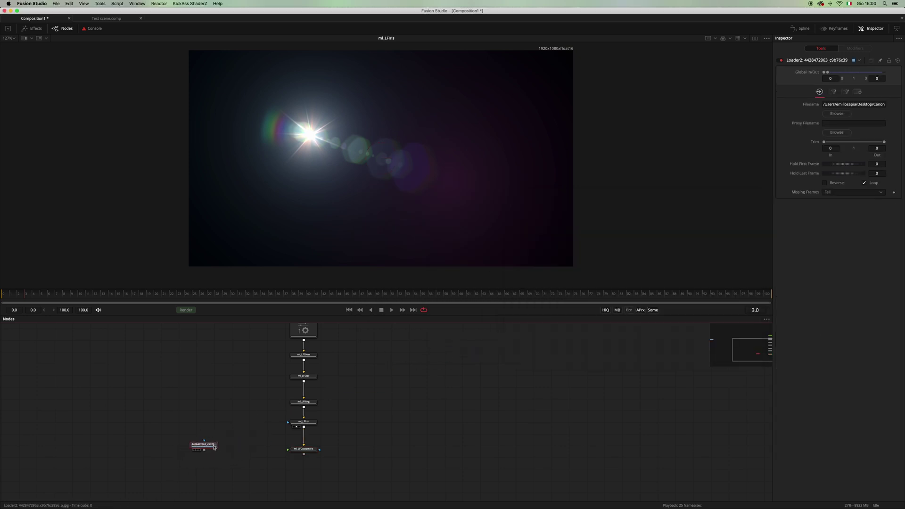
pyautogui.click(833, 91)
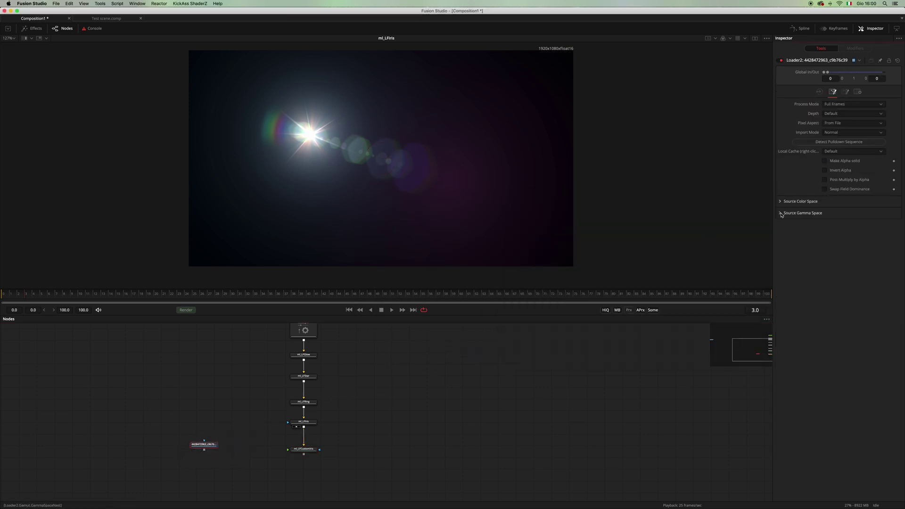
pyautogui.click(781, 214)
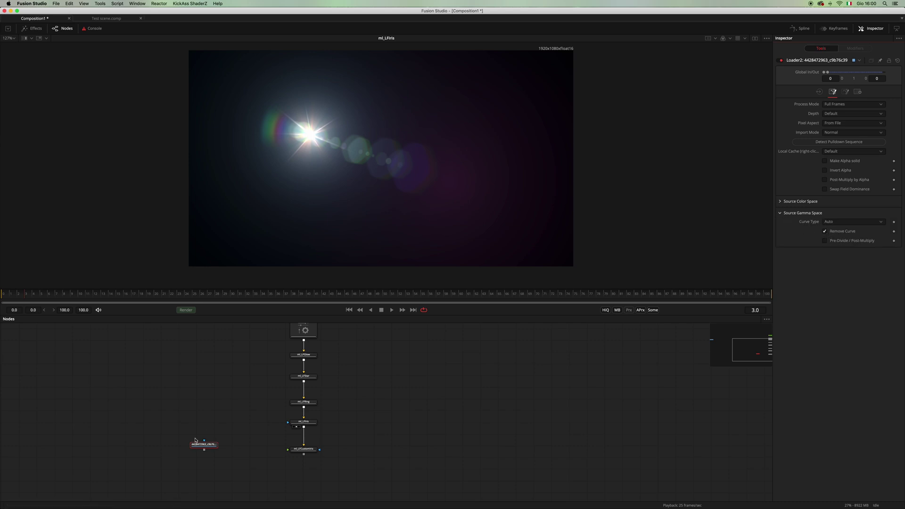
pyautogui.press('1')
pyautogui.moveTo(204, 443)
pyautogui.mouseDown()
pyautogui.moveTo(194, 445)
pyautogui.moveTo(204, 446)
pyautogui.mouseUp()
# Add LumaKeyer1 after Loader2 and wire its output into ml_LFCustomIris.
pyautogui.hotkey('shift', 'space')
pyautogui.write('luma')
pyautogui.press('Return')
pyautogui.moveTo(200, 460); pyautogui.dragTo(243, 449)
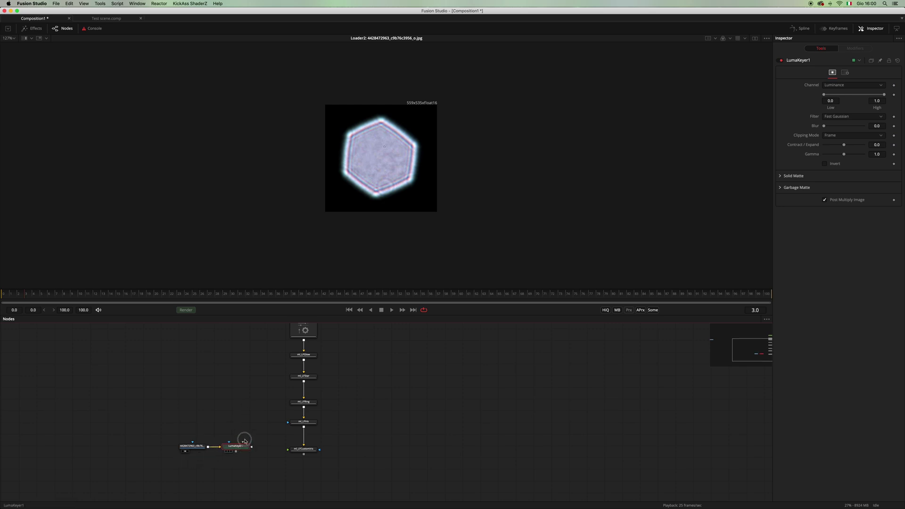
pyautogui.press('1')
pyautogui.moveTo(181, 471); pyautogui.dragTo(287, 449)
pyautogui.moveTo(163, 430)
pyautogui.mouseDown()
pyautogui.moveTo(247, 461)
pyautogui.moveTo(239, 448)
pyautogui.mouseUp()
# Select ml_LFCustomIris and move it up in the node graph.
pyautogui.click(313, 451)
pyautogui.scroll(2, 384, 366)
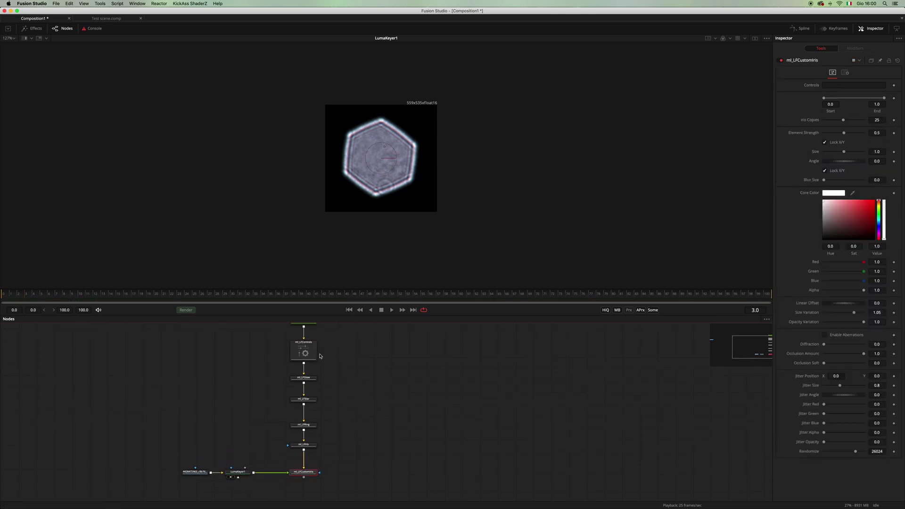
pyautogui.scroll(-3, 331, 380)
pyautogui.moveTo(309, 444); pyautogui.dragTo(457, 247)
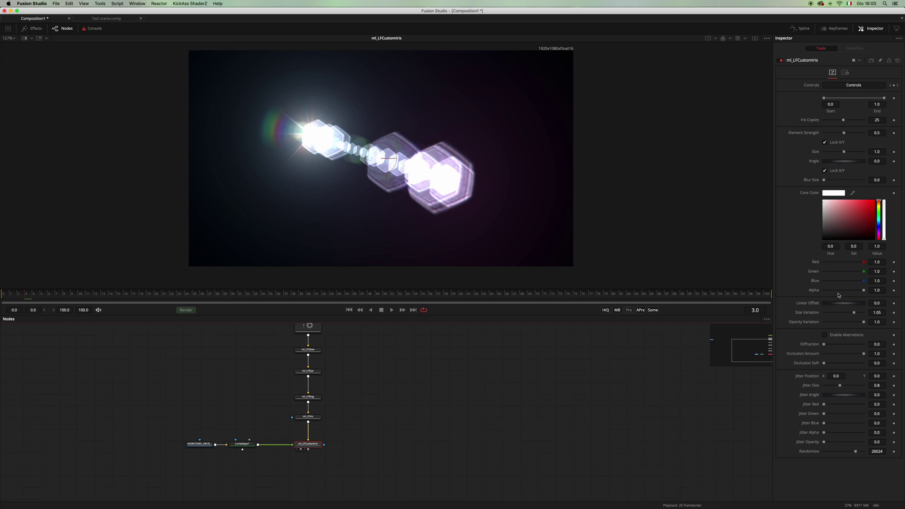
pyautogui.scroll(2, 381, 411)
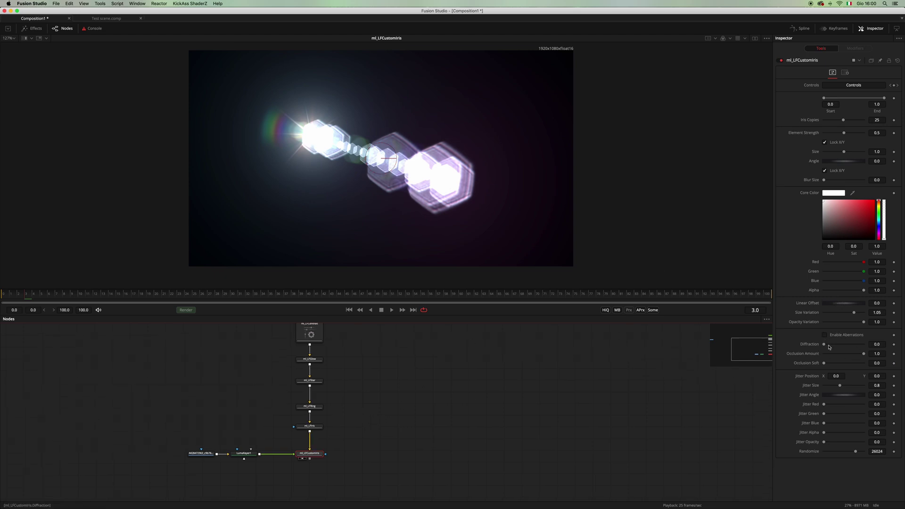
pyautogui.scroll(2, 404, 424)
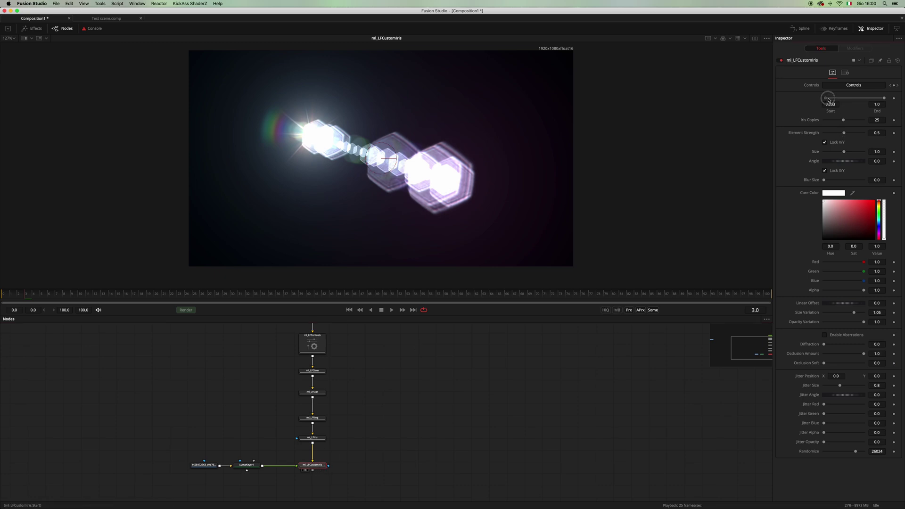
# Set the custom iris range Start to 0.656 and End to 1.589.
pyautogui.moveTo(824, 99); pyautogui.dragTo(863, 105)
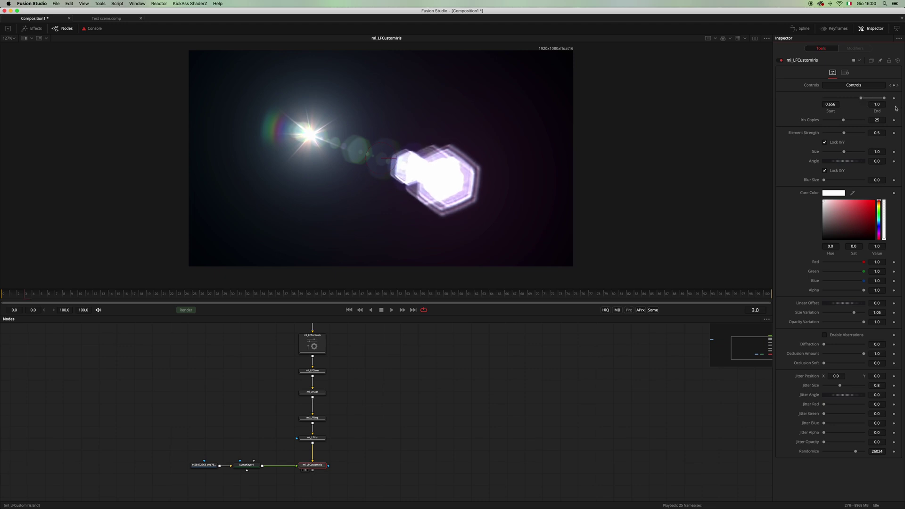
pyautogui.click(885, 104)
pyautogui.write('2')
pyautogui.press('Tab')
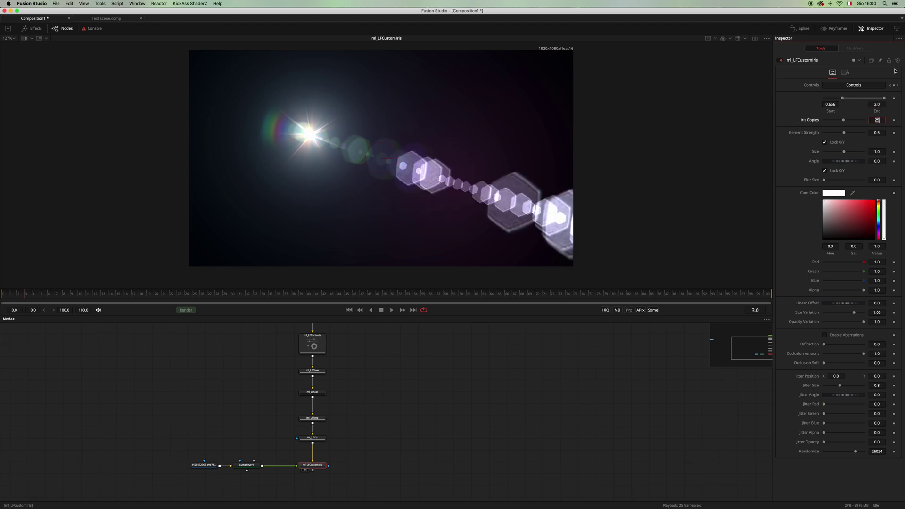
pyautogui.moveTo(885, 100); pyautogui.dragTo(873, 100)
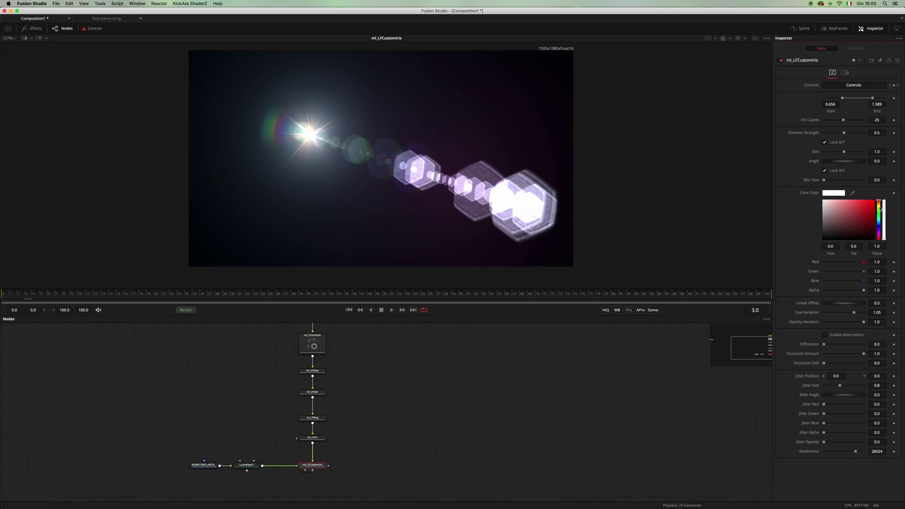
# Tint the custom irises blue, dim Element Strength to 0.165, and reduce copies to 20.
pyautogui.moveTo(880, 221); pyautogui.dragTo(879, 223)
pyautogui.click(861, 200)
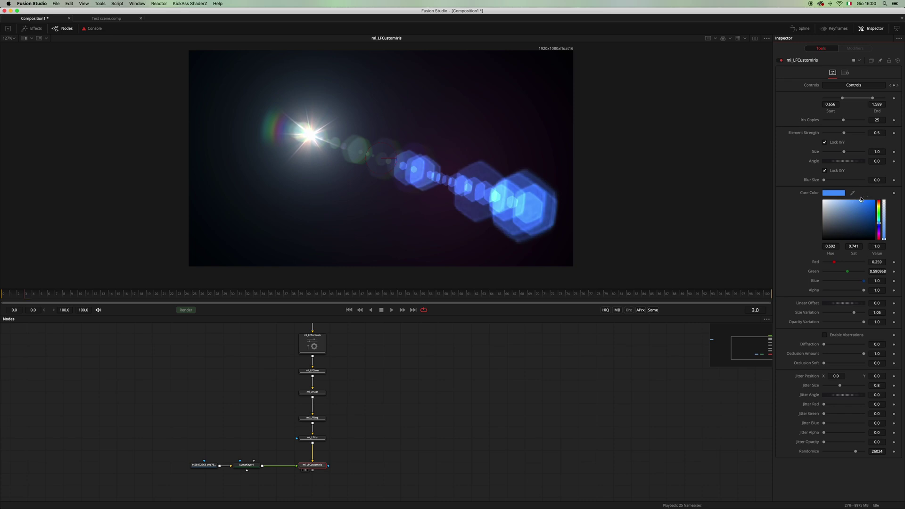
pyautogui.click(857, 200)
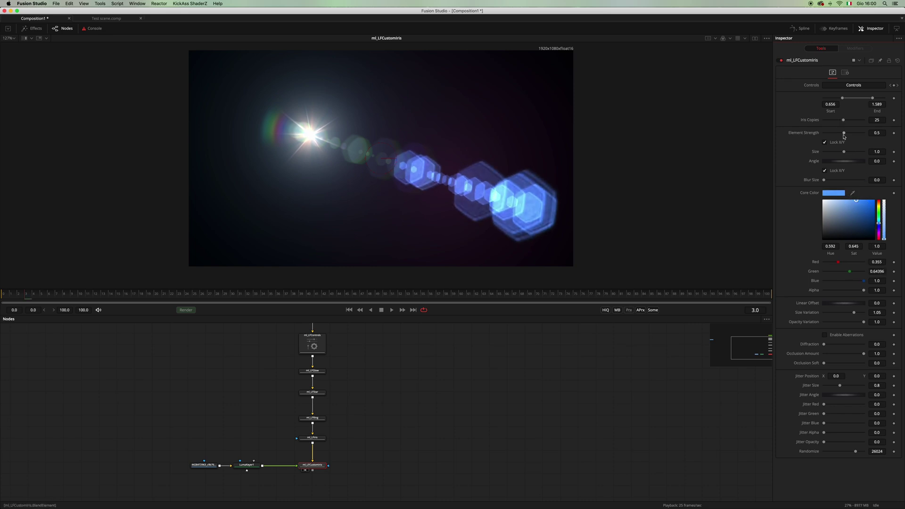
pyautogui.moveTo(844, 136); pyautogui.dragTo(833, 137)
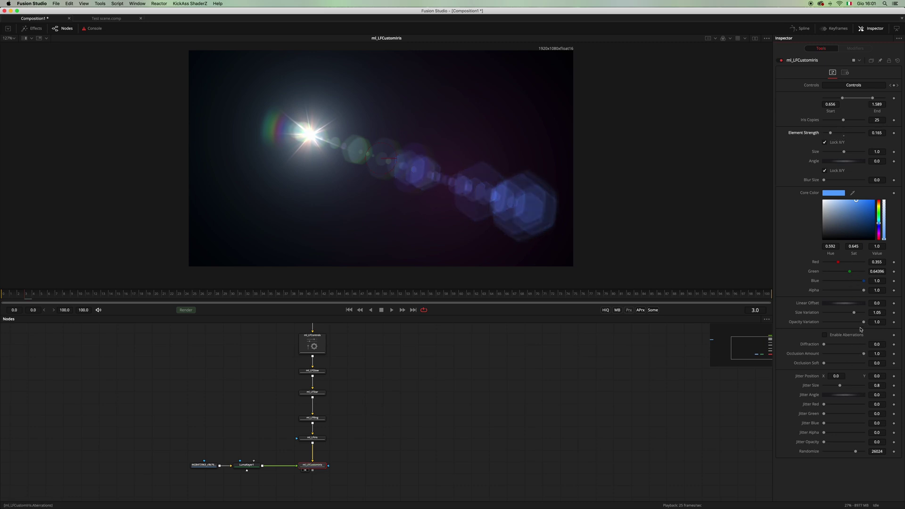
pyautogui.moveTo(854, 313); pyautogui.dragTo(845, 313)
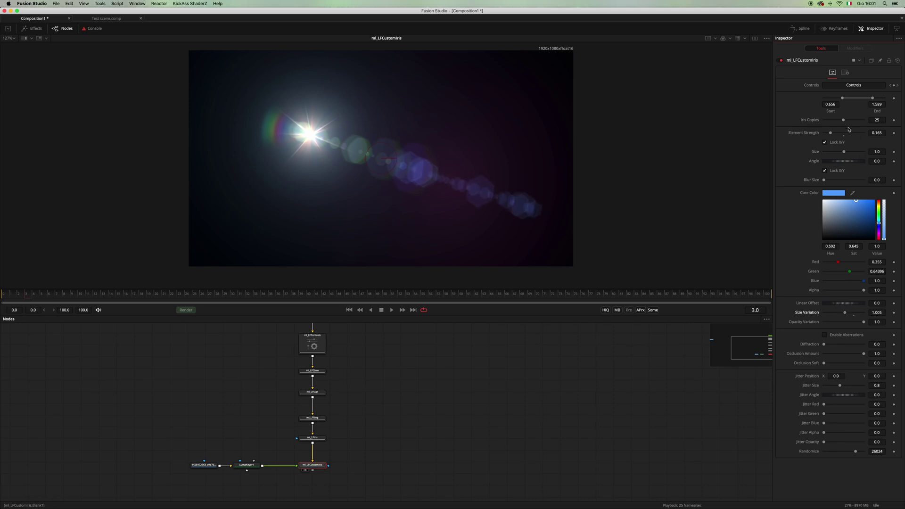
pyautogui.moveTo(844, 120); pyautogui.dragTo(840, 122)
# Re-randomize the layout to 15370, raise Jitter Size to 5.0, and set Size Variation about 0.94.
pyautogui.click(847, 453)
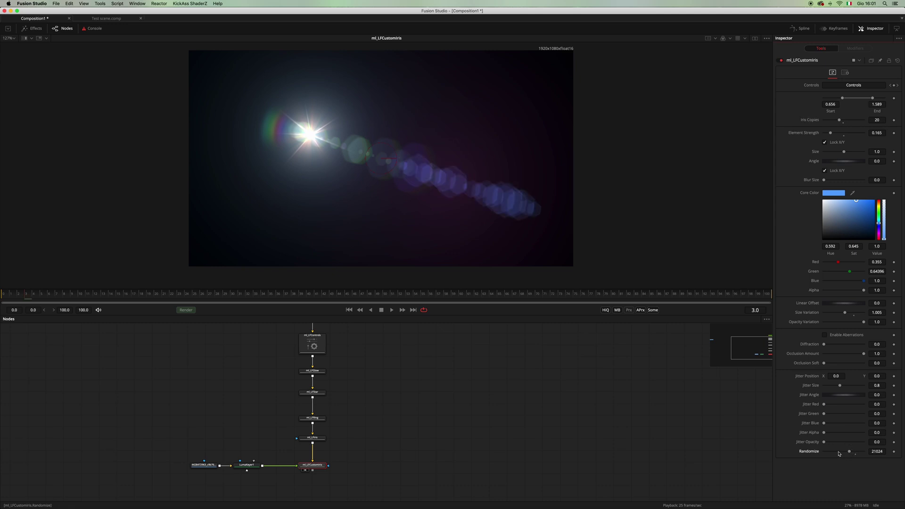
pyautogui.click(839, 454)
pyautogui.moveTo(876, 451); pyautogui.dragTo(873, 451)
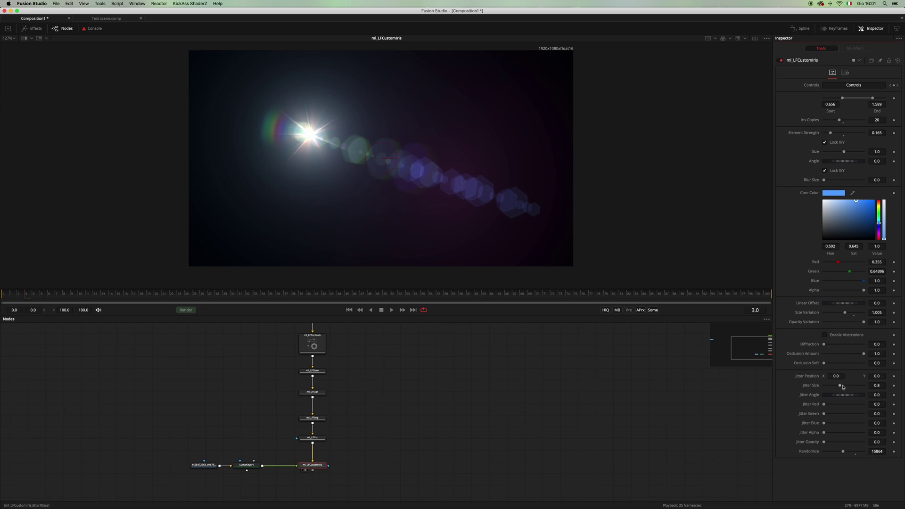
pyautogui.moveTo(843, 387); pyautogui.dragTo(879, 384)
pyautogui.moveTo(875, 451); pyautogui.dragTo(885, 450)
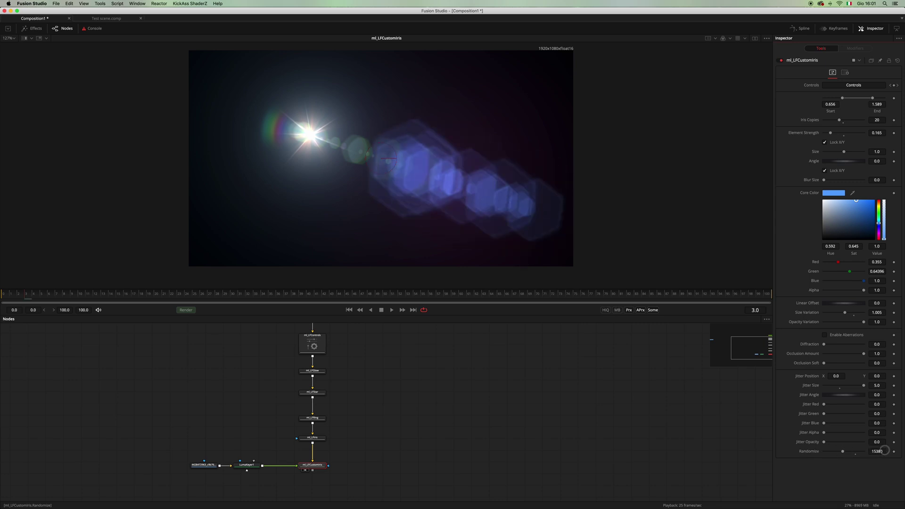
pyautogui.moveTo(845, 312); pyautogui.dragTo(871, 312)
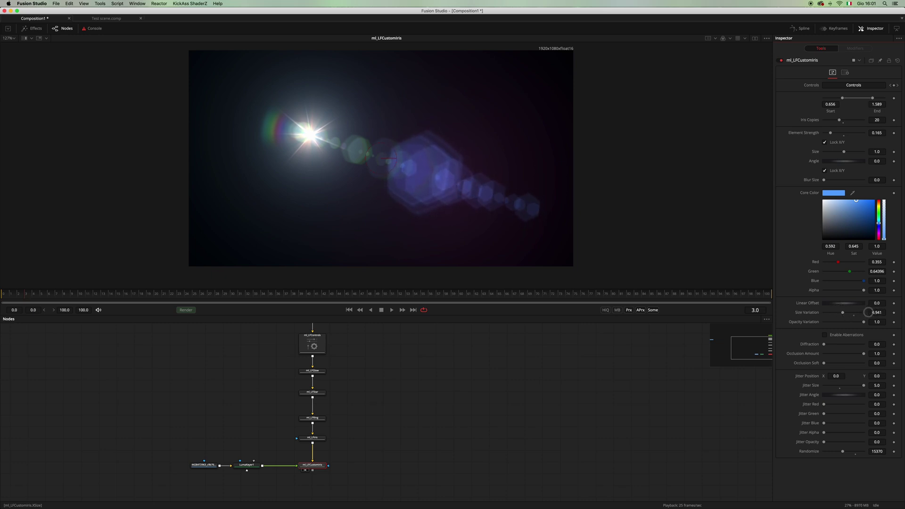
# Blur the hexagons to Blur Size 9.4 and add random colour and opacity jitter.
pyautogui.moveTo(825, 180); pyautogui.dragTo(827, 180)
pyautogui.moveTo(852, 101); pyautogui.dragTo(855, 105)
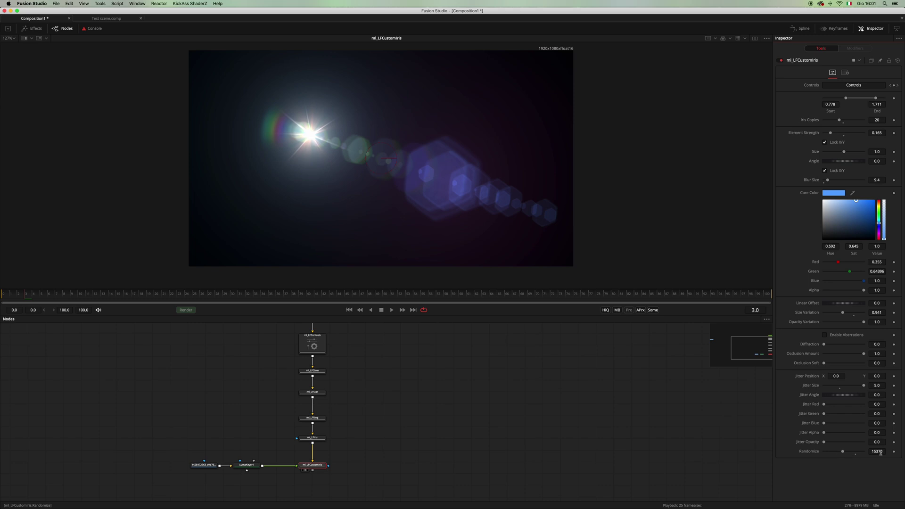
pyautogui.moveTo(825, 423); pyautogui.dragTo(836, 406)
pyautogui.moveTo(825, 443); pyautogui.dragTo(878, 452)
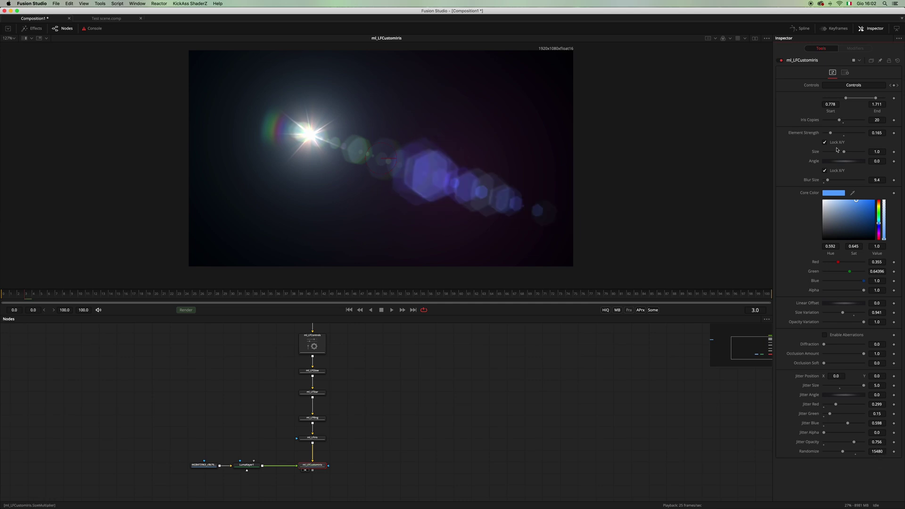
# Enlarge the hexagons to Size 1.57 and set the range Start 0.789, End 2.0.
pyautogui.moveTo(850, 100); pyautogui.dragTo(858, 100)
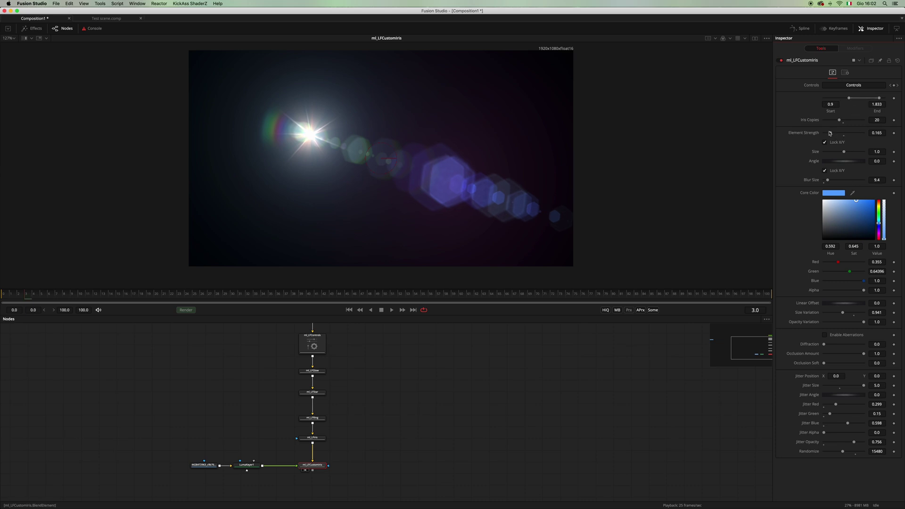
pyautogui.moveTo(844, 152); pyautogui.dragTo(847, 152)
pyautogui.click(877, 105)
pyautogui.write('2')
pyautogui.press('Return')
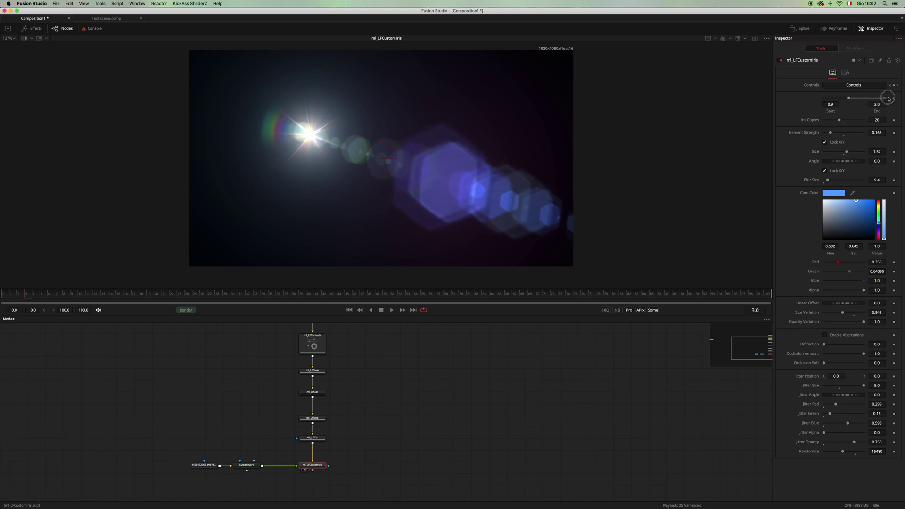
pyautogui.moveTo(849, 99); pyautogui.dragTo(846, 99)
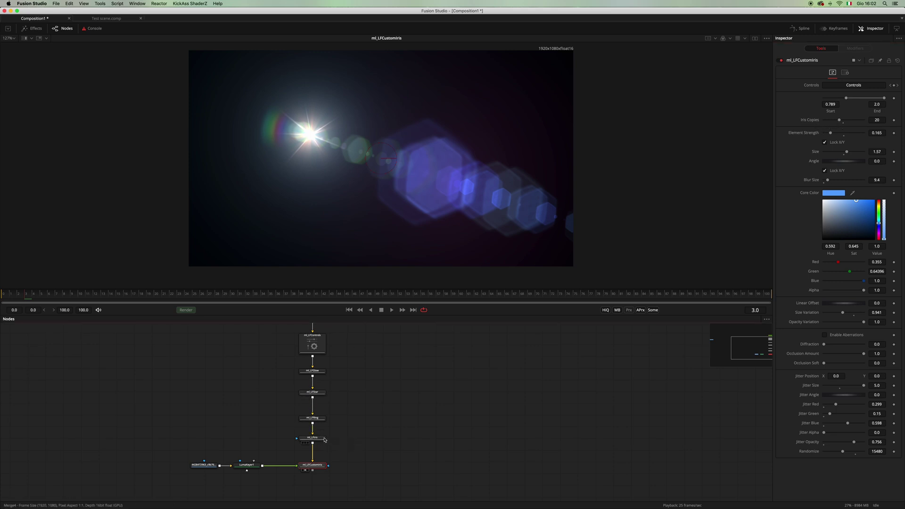
# Connect the ml_LFIris output to ml_LFCustomIris's Effect Mask.
pyautogui.click(441, 225)
pyautogui.press('1')
pyautogui.moveTo(313, 443); pyautogui.dragTo(319, 467)
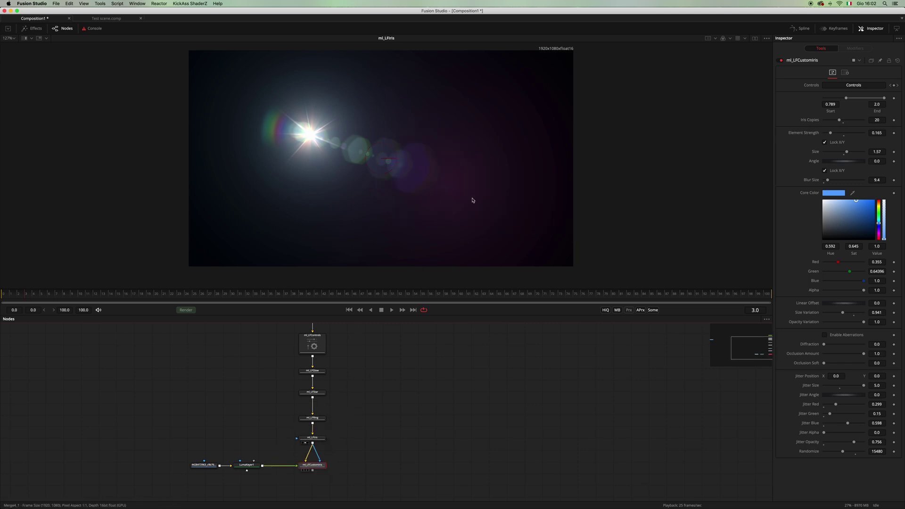
pyautogui.press('1')
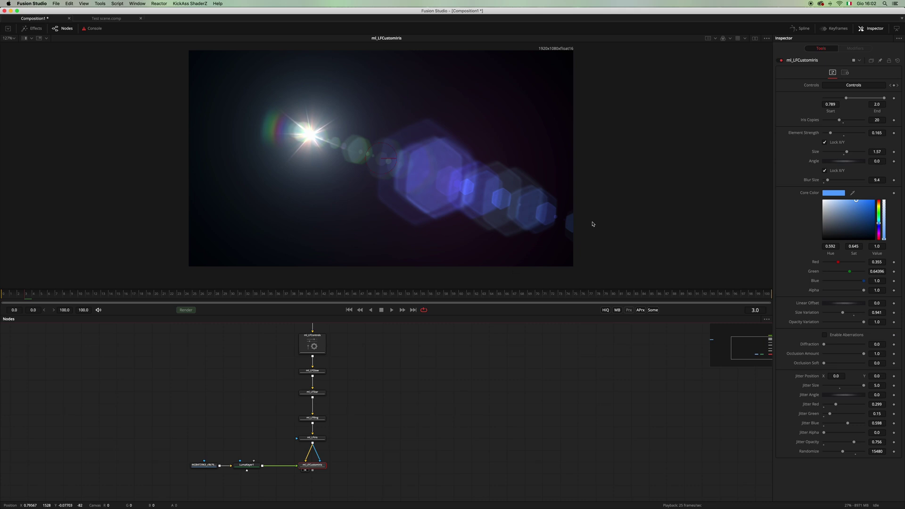
# Set the custom iris mask channel to Luminance and lower High to 0.761.
pyautogui.click(845, 72)
pyautogui.click(838, 168)
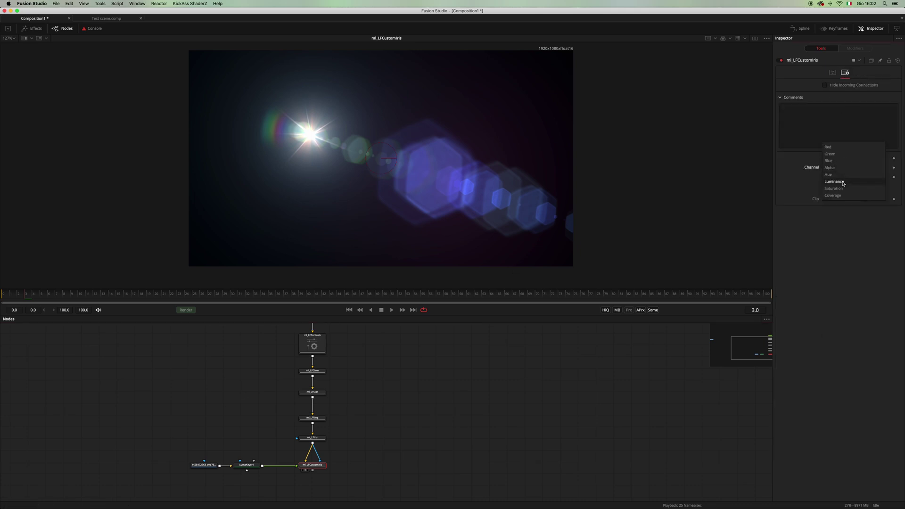
pyautogui.click(842, 180)
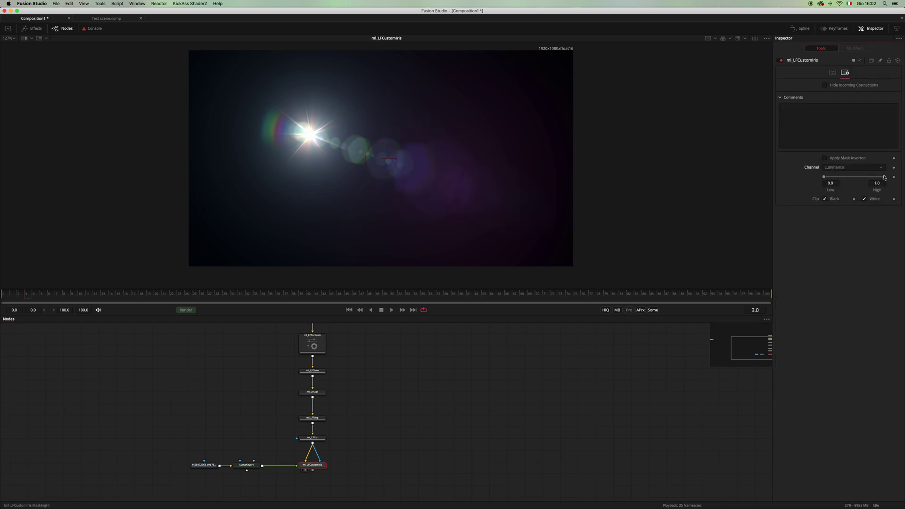
pyautogui.moveTo(885, 177); pyautogui.dragTo(857, 179)
pyautogui.scroll(3, 374, 410)
pyautogui.click(305, 391)
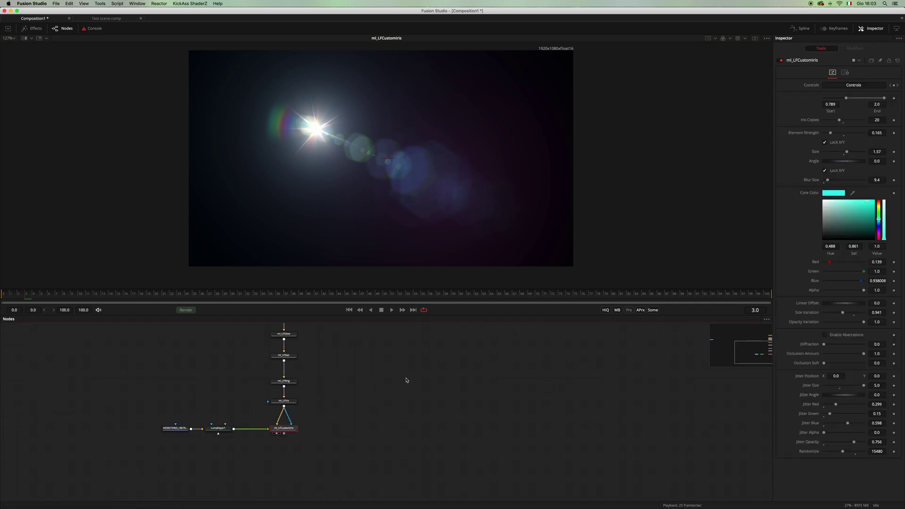
# Add an ml_LFHoop node via the 'lfho' search and place it under ml_LFCustomIris.
pyautogui.scroll(-2, 340, 411)
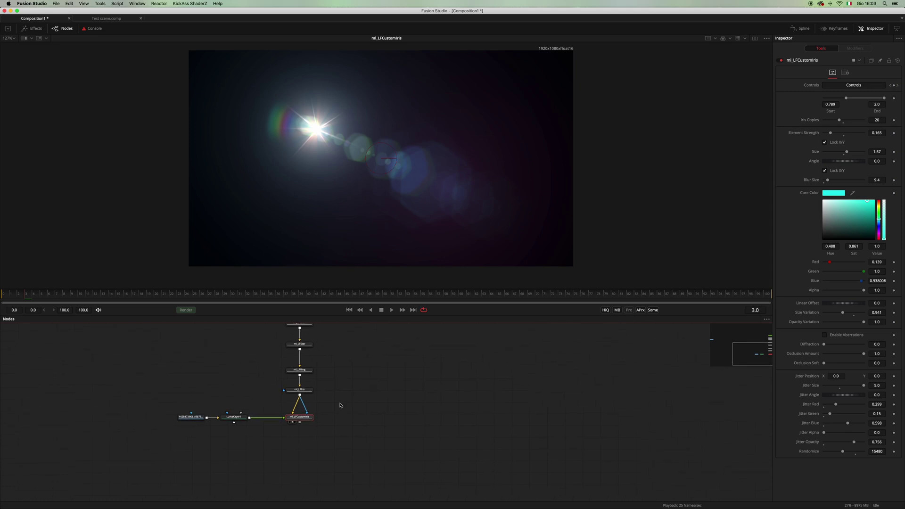
pyautogui.hotkey('shift', 'space')
pyautogui.write('lfho')
pyautogui.press('Return')
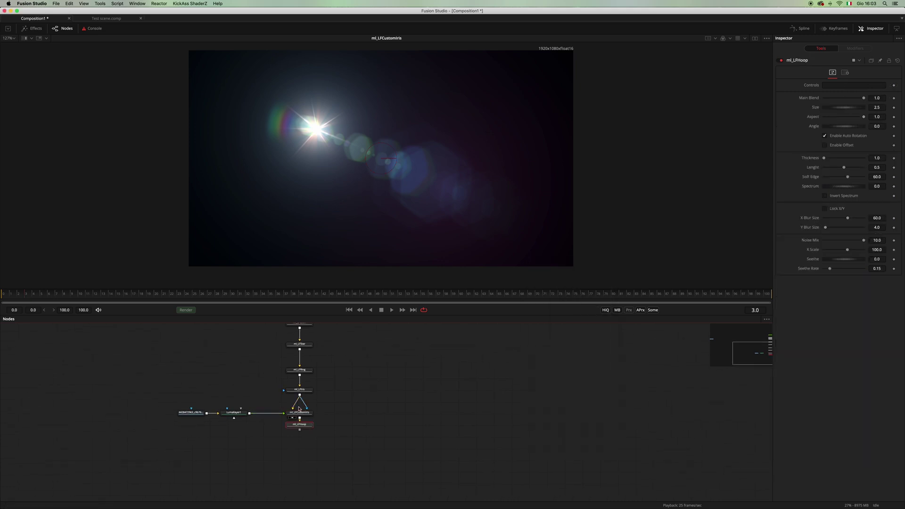
pyautogui.moveTo(306, 425); pyautogui.dragTo(309, 445)
# Select the ml_LFHoop node and view its crescent hoop output in the viewer.
pyautogui.scroll(-3, 369, 426)
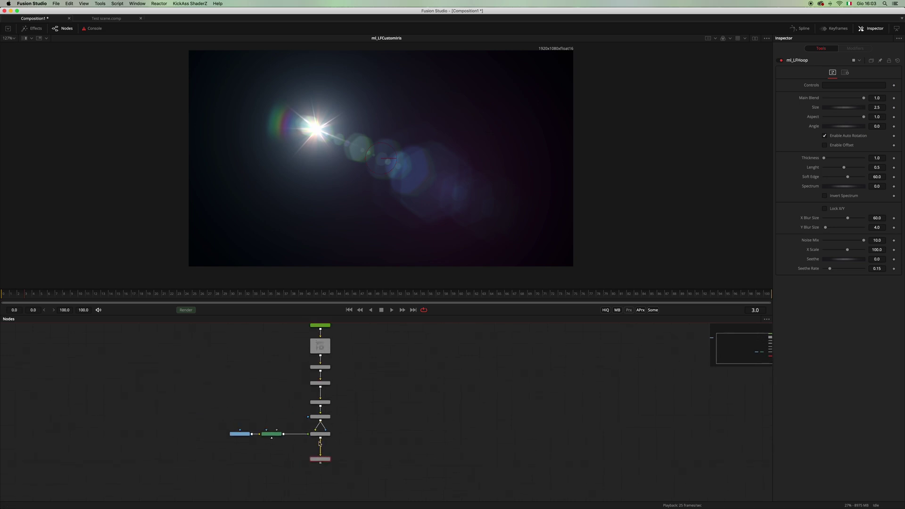
pyautogui.click(250, 430)
pyautogui.moveTo(214, 444); pyautogui.dragTo(367, 361)
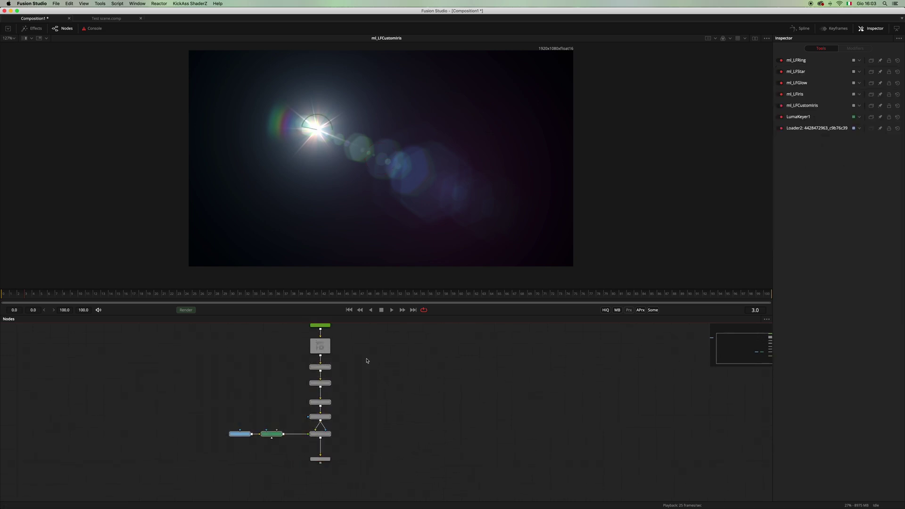
pyautogui.click(367, 361)
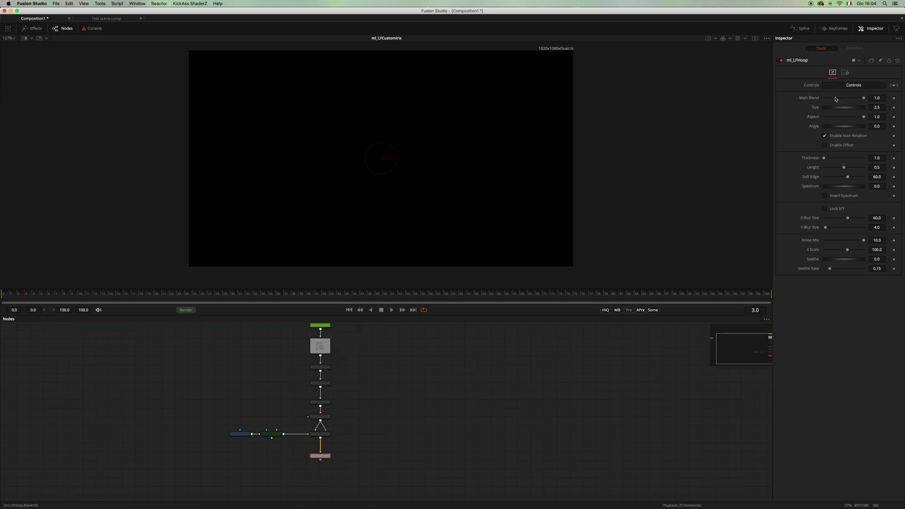
pyautogui.scroll(3, 331, 447)
pyautogui.scroll(-4, 360, 395)
pyautogui.press('1')
pyautogui.scroll(2, 384, 391)
pyautogui.scroll(2, 437, 194)
pyautogui.scroll(1, 355, 375)
pyautogui.click(314, 387)
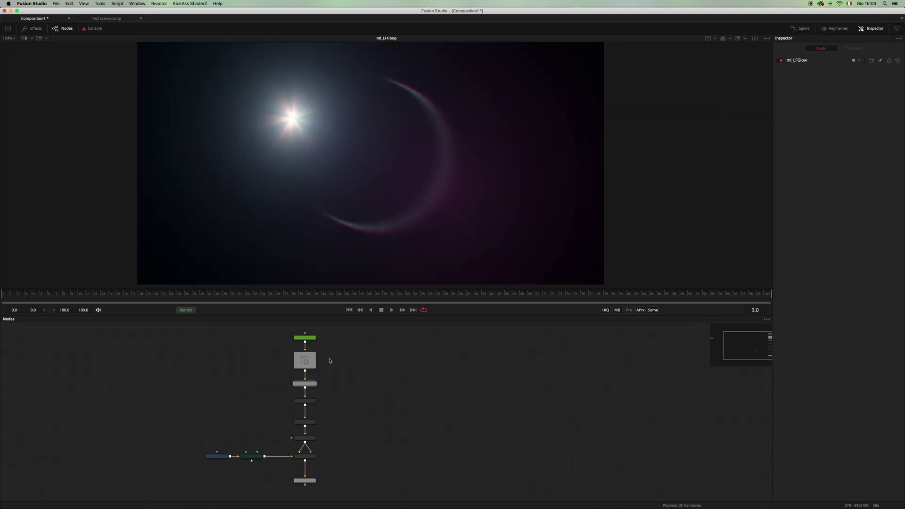
pyautogui.click(307, 481)
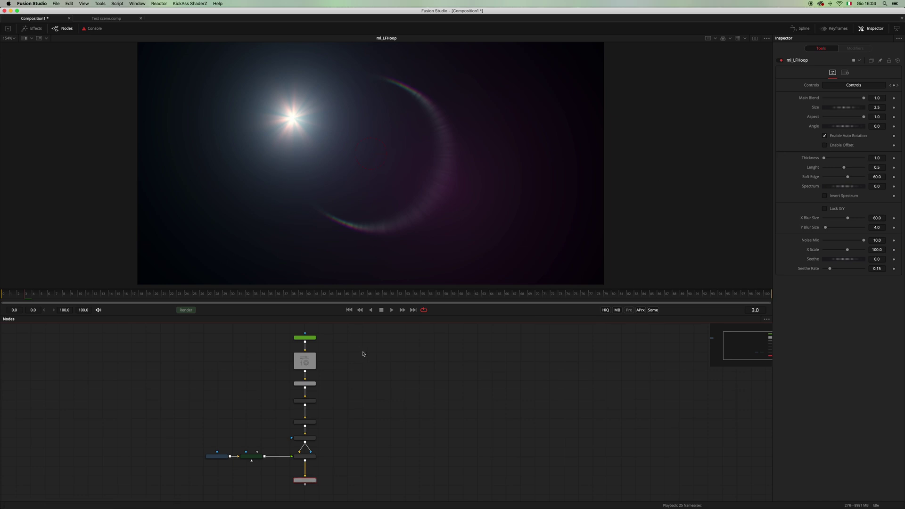
# Turn off the hoop's auto rotation and drag the light toward the upper left to test it.
pyautogui.click(305, 361)
pyautogui.moveTo(295, 118)
pyautogui.mouseDown()
pyautogui.moveTo(350, 137)
pyautogui.moveTo(396, 101)
pyautogui.moveTo(387, 97)
pyautogui.moveTo(524, 113)
pyautogui.moveTo(500, 123)
pyautogui.moveTo(442, 113)
pyautogui.moveTo(469, 102)
pyautogui.moveTo(443, 113)
pyautogui.moveTo(282, 130)
pyautogui.mouseUp()
pyautogui.scroll(3, 355, 390)
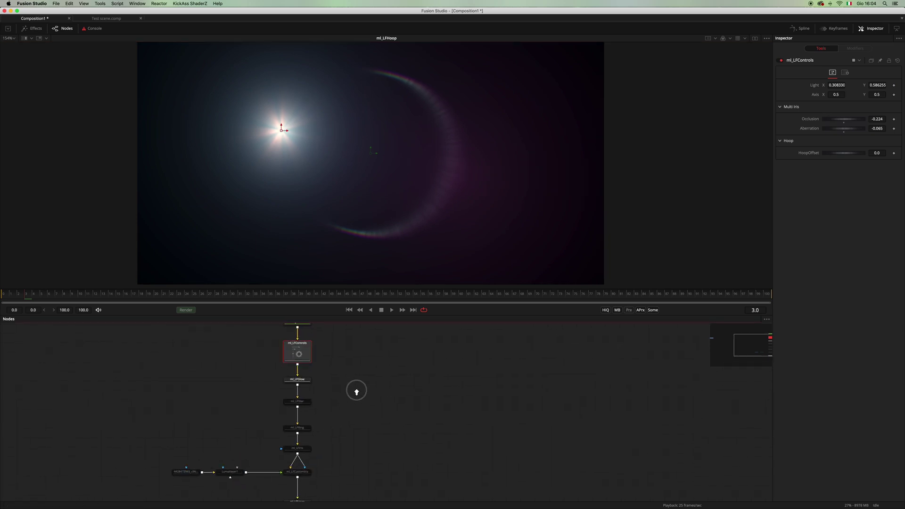
pyautogui.click(296, 471)
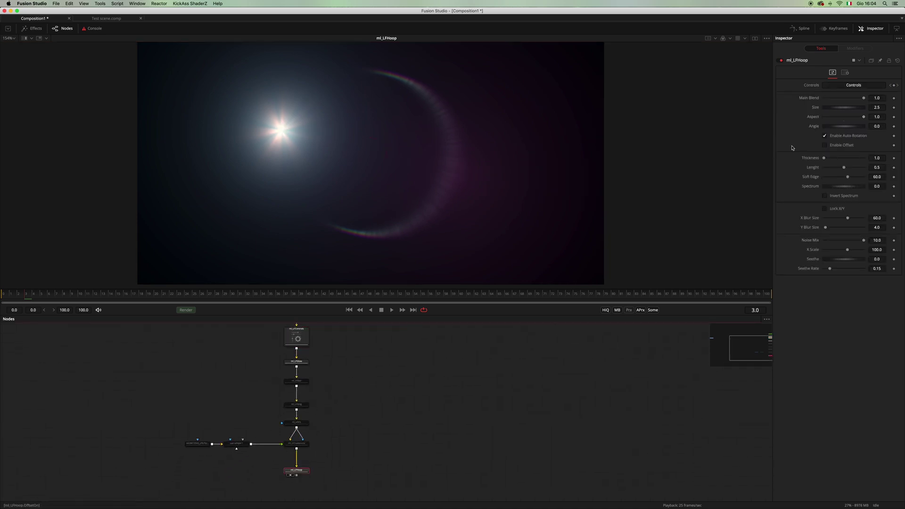
pyautogui.click(826, 136)
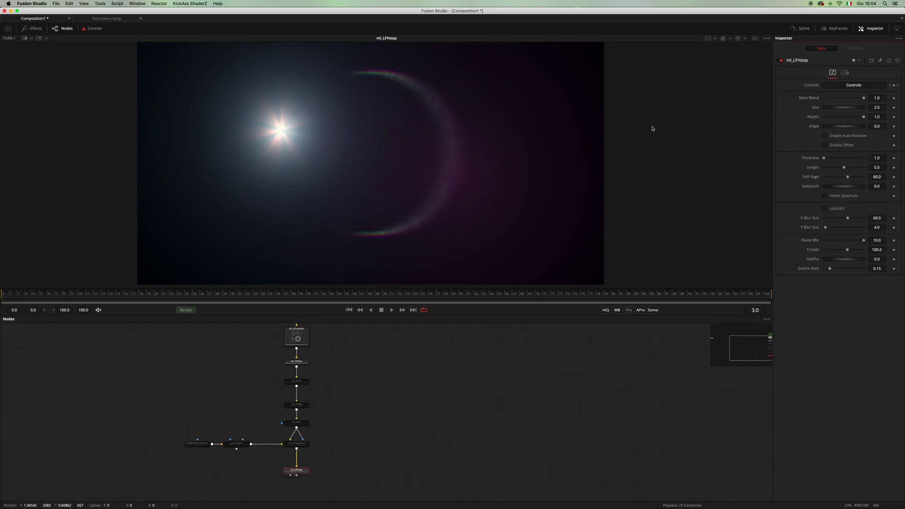
pyautogui.click(297, 337)
pyautogui.moveTo(332, 146); pyautogui.dragTo(294, 203)
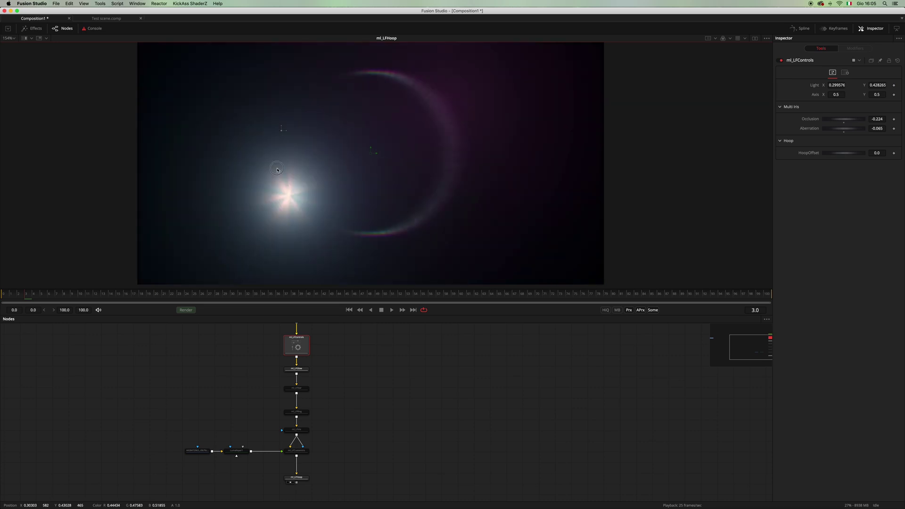
pyautogui.moveTo(275, 166); pyautogui.dragTo(276, 119)
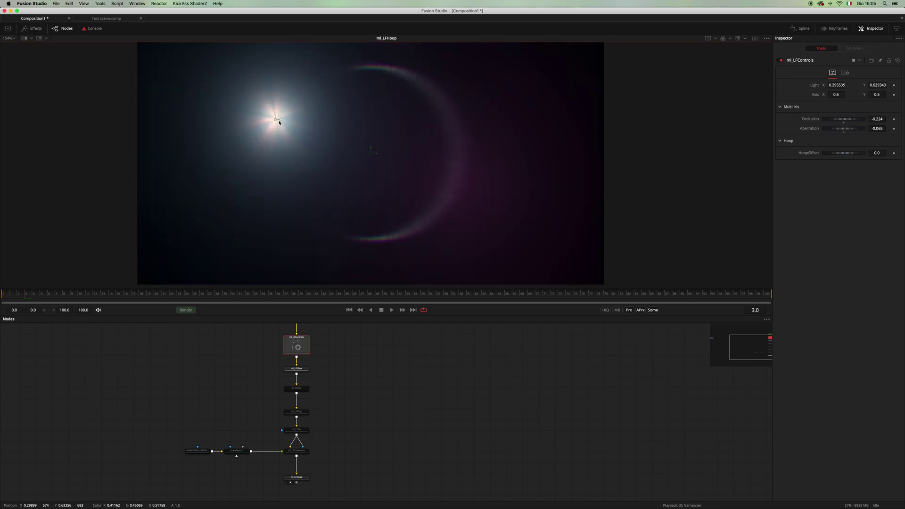
# Re-enable the hoop's Enable Auto Rotation and adjust HoopOffset on ml_LFControls.
pyautogui.click(304, 479)
pyautogui.click(826, 137)
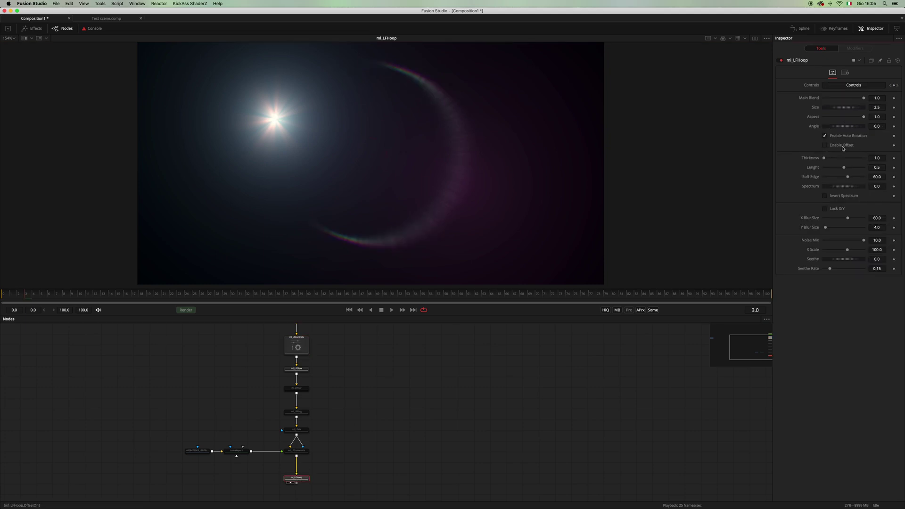
pyautogui.scroll(2, 394, 378)
pyautogui.click(304, 372)
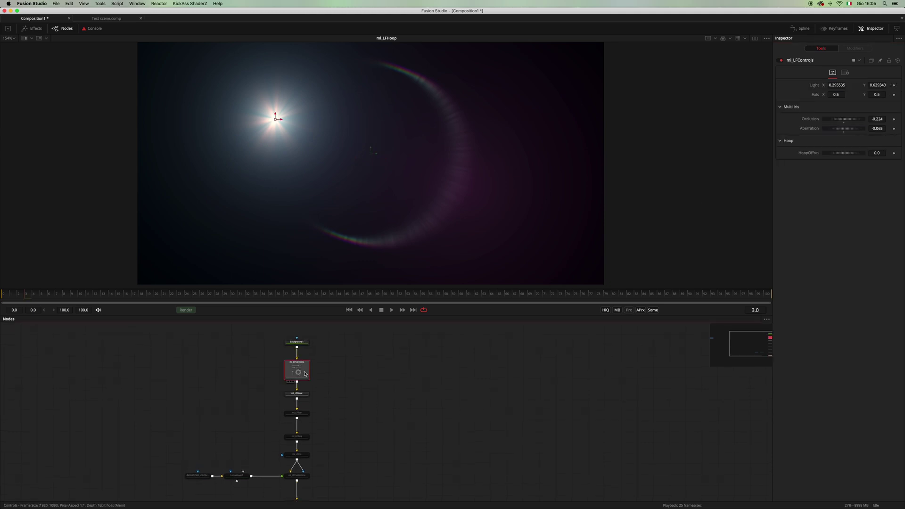
pyautogui.moveTo(831, 153); pyautogui.dragTo(863, 156)
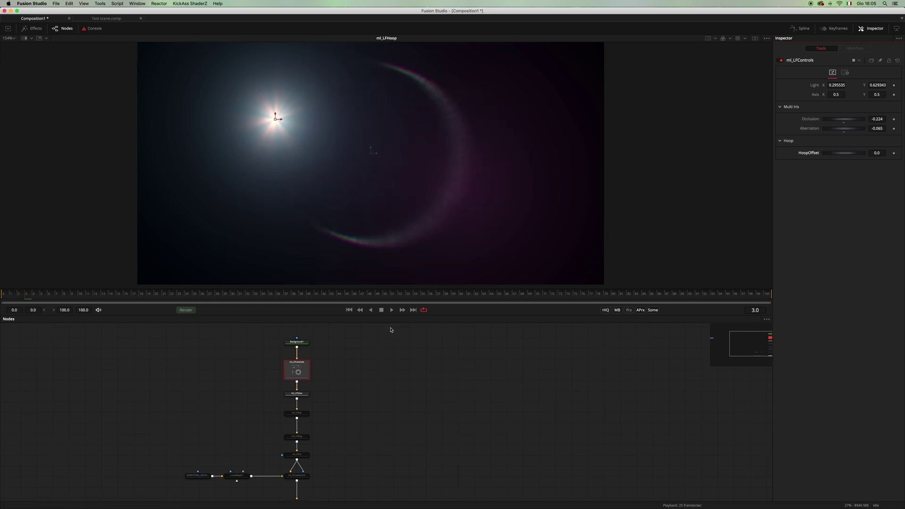
# Toggle pass-through on the seven flare nodes to restore all elements and bypass ml_LFGlow.
pyautogui.scroll(-2, 315, 442)
pyautogui.moveTo(335, 446); pyautogui.dragTo(153, 341)
pyautogui.hotkey('ctrl', 'p')
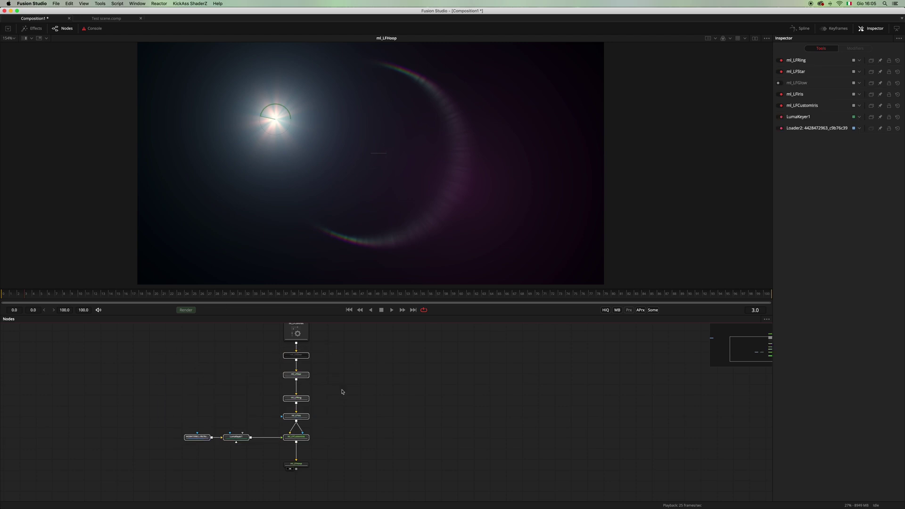
pyautogui.click(297, 357)
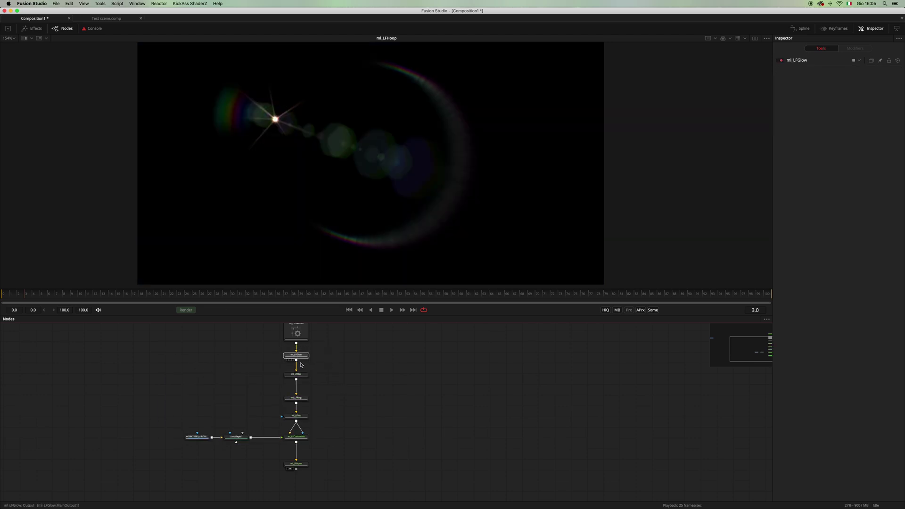
pyautogui.click(307, 465)
# Turn off Enable Offset and make the hoop thicker, rotated, shorter and less blurred.
pyautogui.click(825, 145)
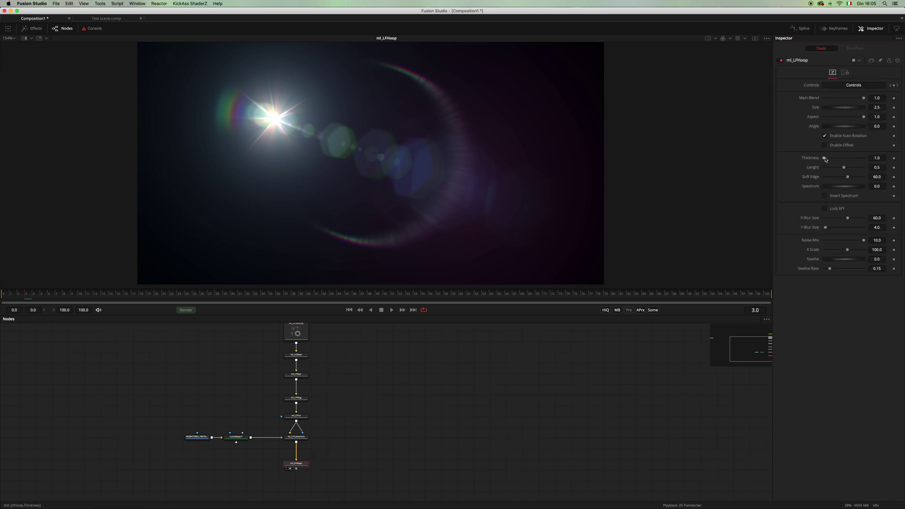
pyautogui.moveTo(830, 159); pyautogui.dragTo(833, 160)
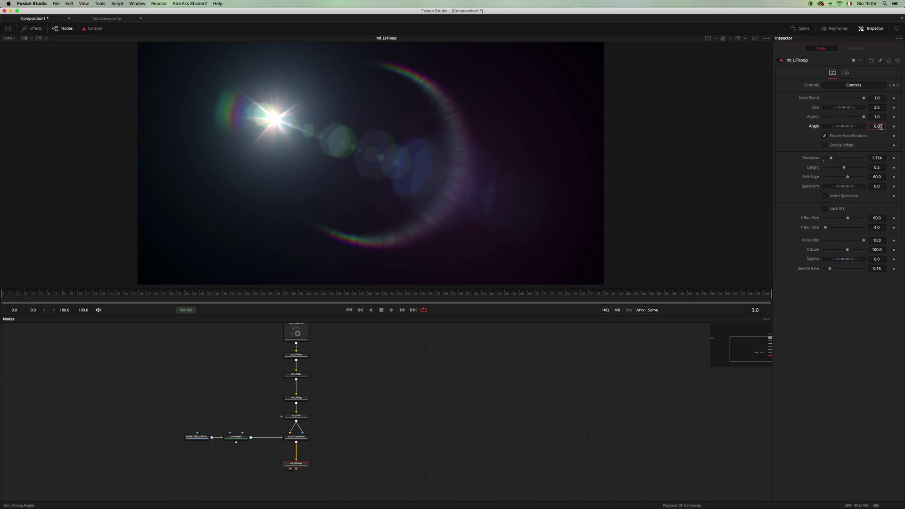
pyautogui.moveTo(849, 127)
pyautogui.mouseDown()
pyautogui.moveTo(857, 129)
pyautogui.moveTo(839, 128)
pyautogui.moveTo(848, 110)
pyautogui.mouseUp()
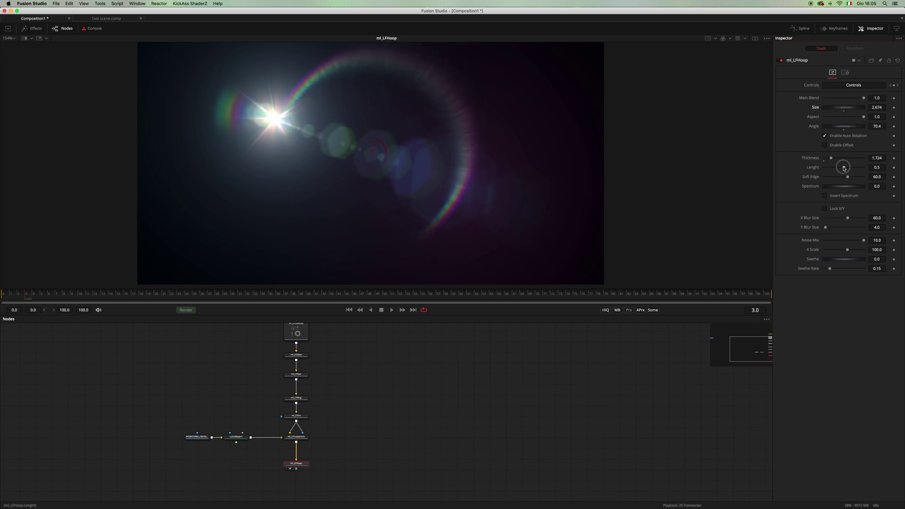
pyautogui.moveTo(844, 168); pyautogui.dragTo(838, 169)
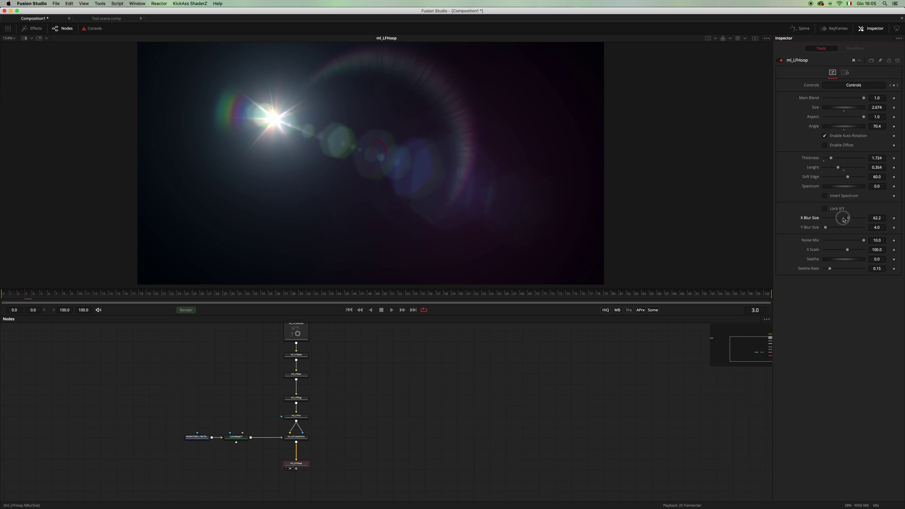
pyautogui.moveTo(842, 220)
pyautogui.mouseDown()
pyautogui.moveTo(824, 219)
pyautogui.moveTo(837, 230)
pyautogui.mouseUp()
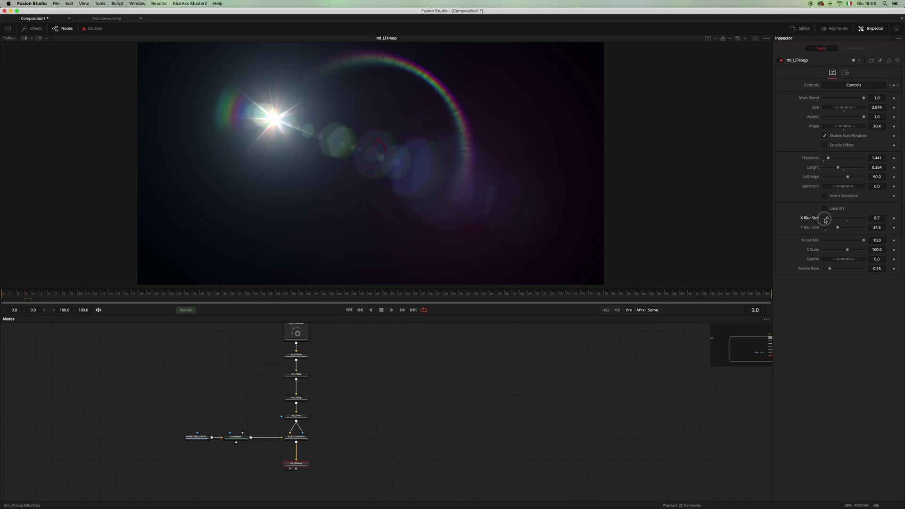
# Add weakened, inverted spectrum colouring to the hoop and lower Main Blend to 0.276.
pyautogui.moveTo(835, 188); pyautogui.dragTo(860, 185)
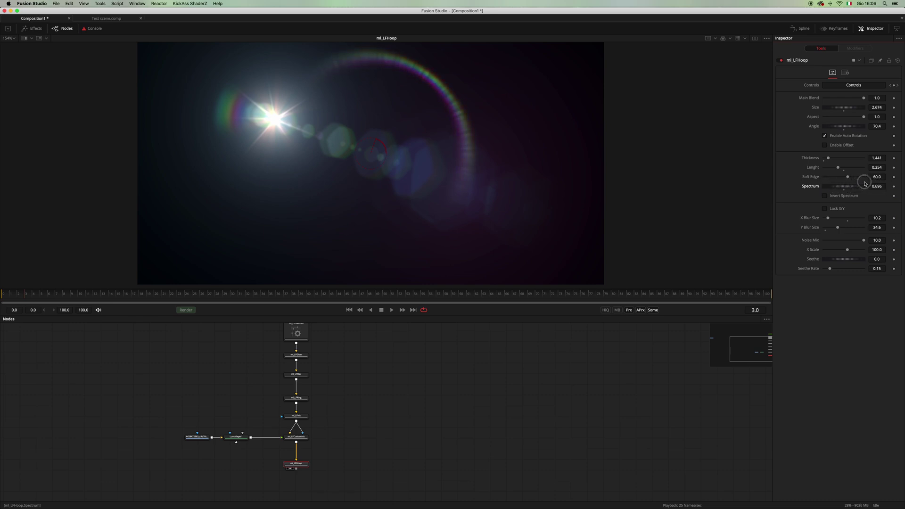
pyautogui.click(825, 196)
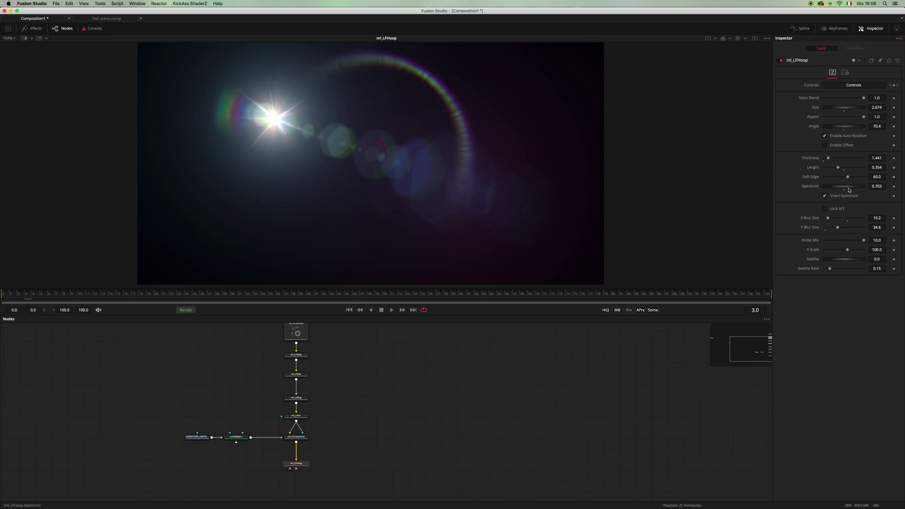
pyautogui.moveTo(851, 190)
pyautogui.mouseDown()
pyautogui.moveTo(816, 188)
pyautogui.moveTo(867, 187)
pyautogui.moveTo(833, 189)
pyautogui.moveTo(848, 188)
pyautogui.mouseUp()
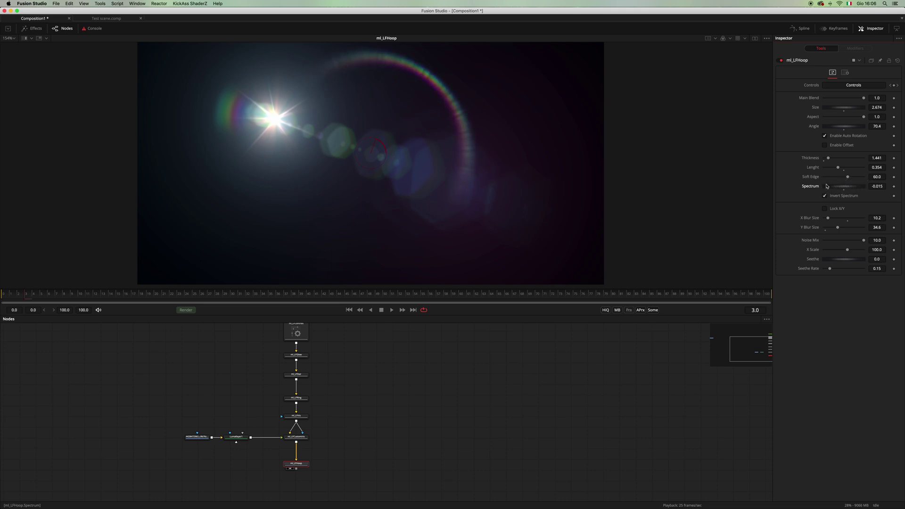
pyautogui.moveTo(865, 98); pyautogui.dragTo(840, 99)
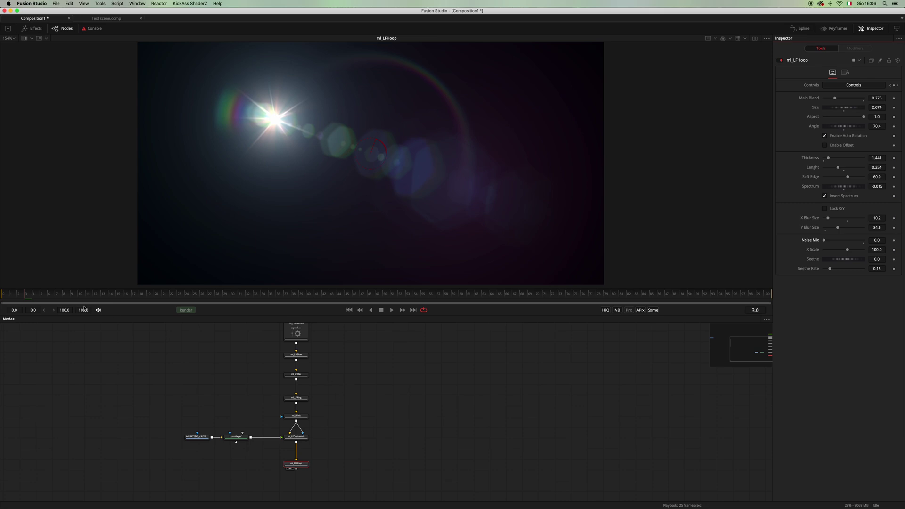
# Select the ml_LFControls light controls node.
pyautogui.click(296, 333)
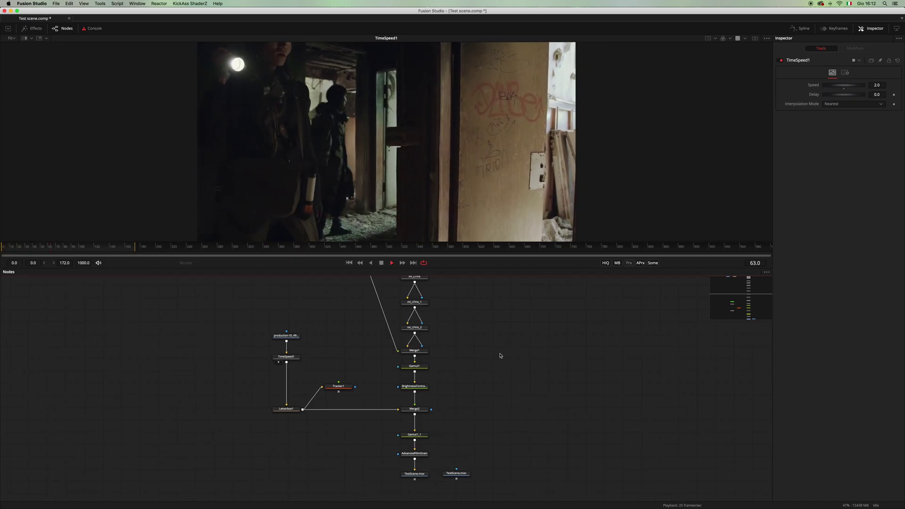
# Check Tracker1's path on the flashlight over Letterbox1, stopping playback at frame 151.
pyautogui.press('space')
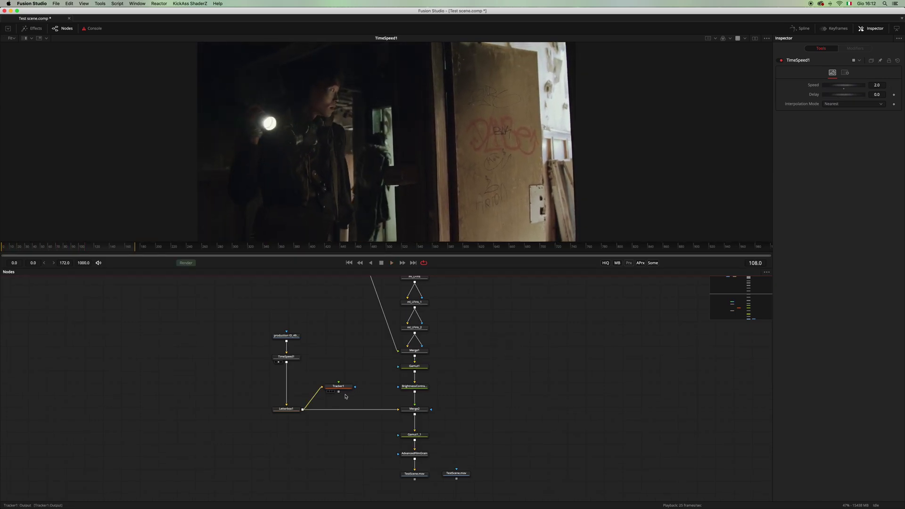
pyautogui.click(345, 392)
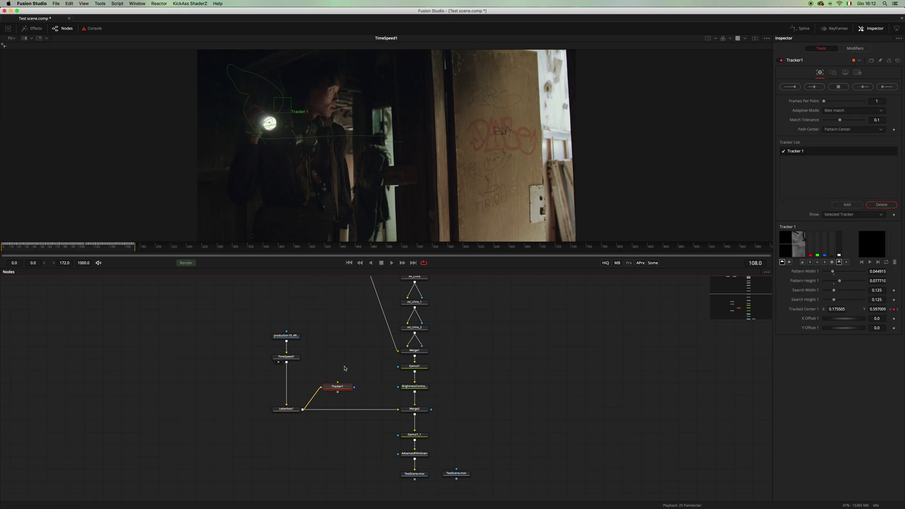
pyautogui.click(278, 414)
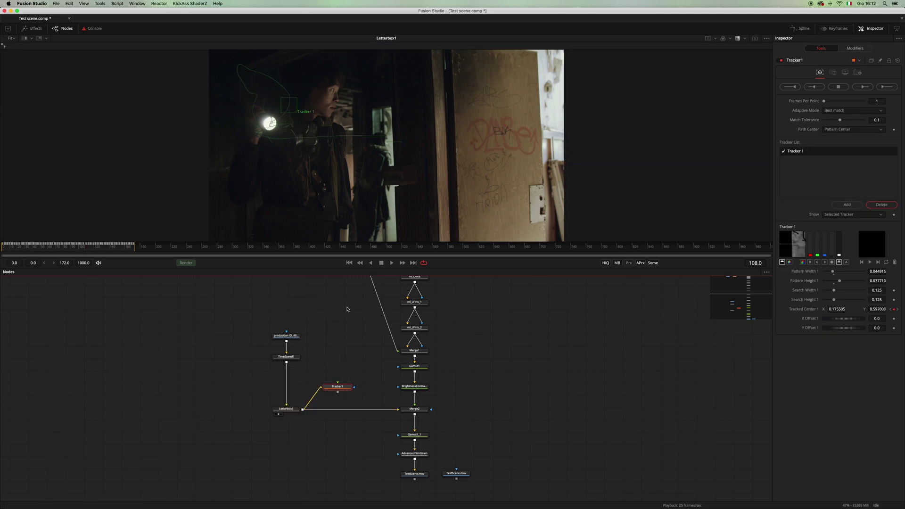
pyautogui.click(351, 263)
pyautogui.press('space')
pyautogui.click(345, 389)
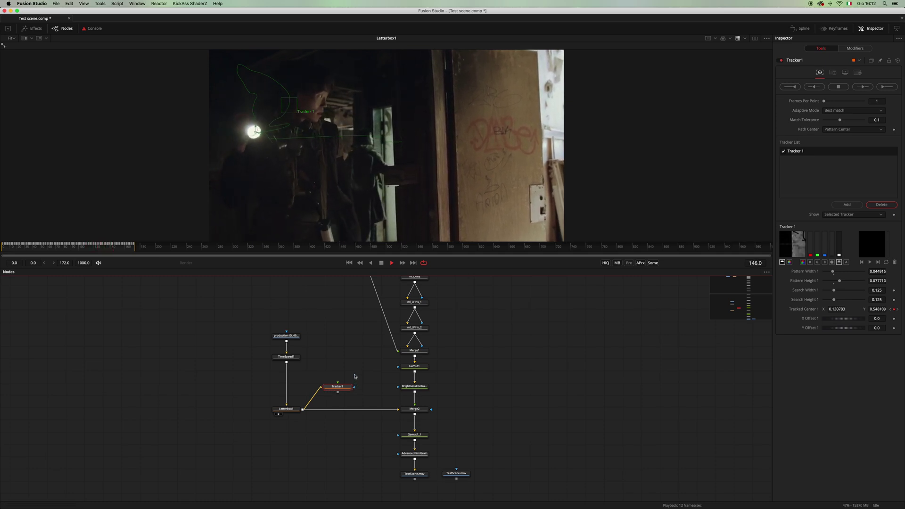
pyautogui.press('space')
pyautogui.scroll(2, 353, 363)
pyautogui.scroll(12, 354, 363)
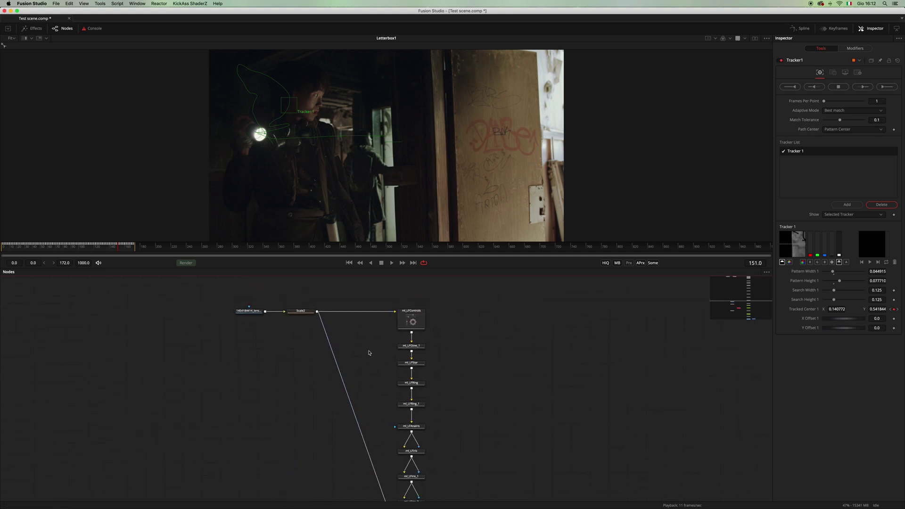
# View Merge1 and check the tracked flare at frames 53, 85 and 120.
pyautogui.scroll(-8, 477, 303)
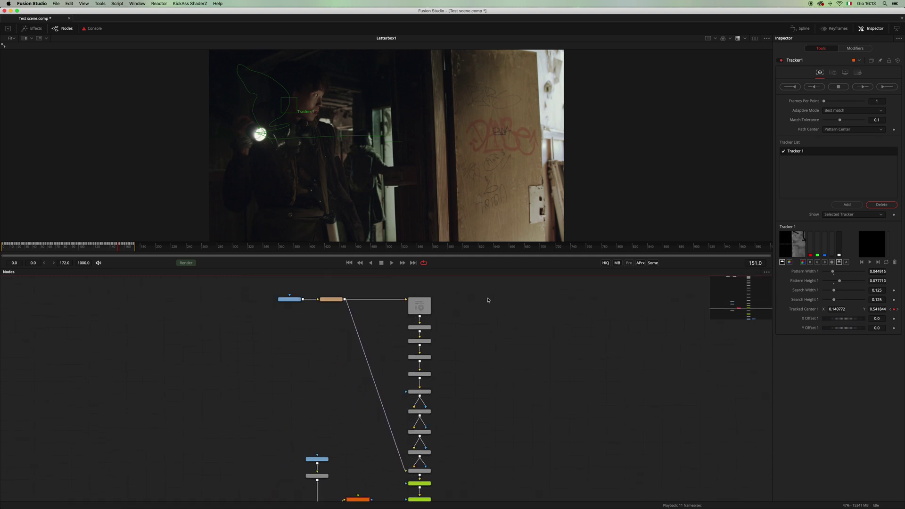
pyautogui.click(361, 492)
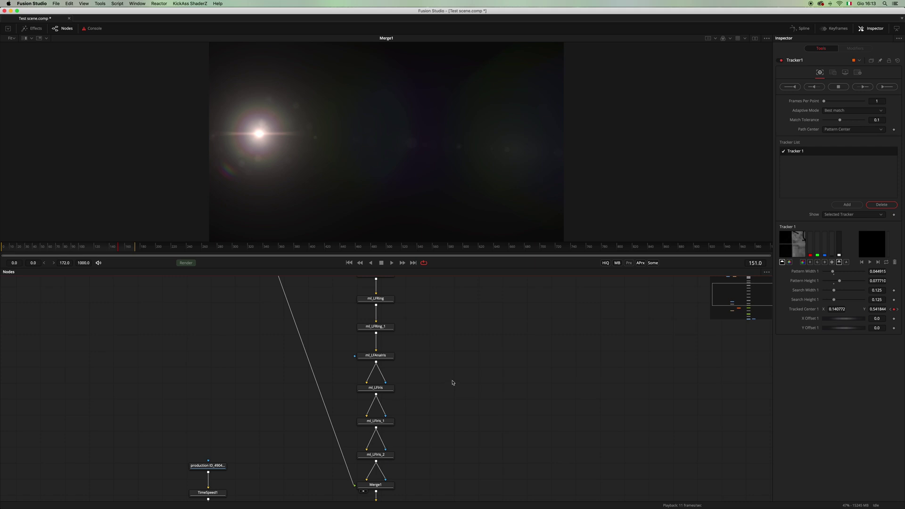
pyautogui.click(44, 246)
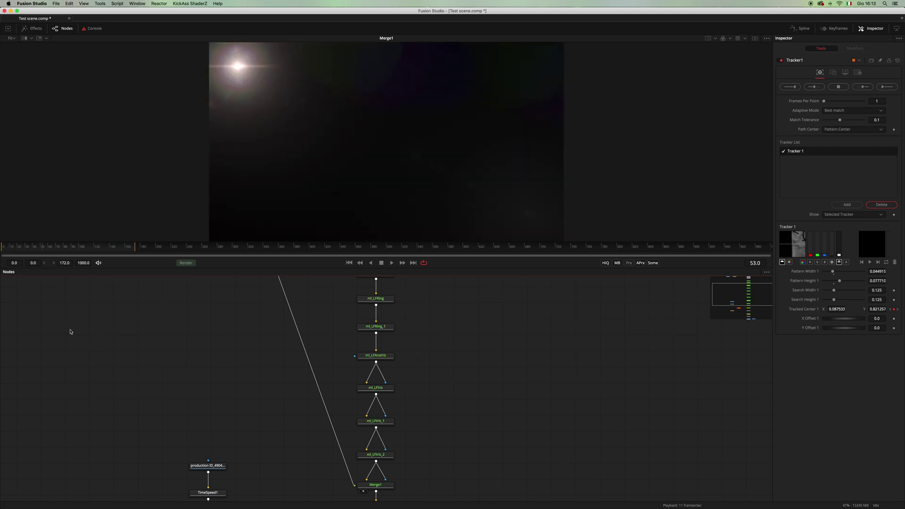
pyautogui.click(68, 246)
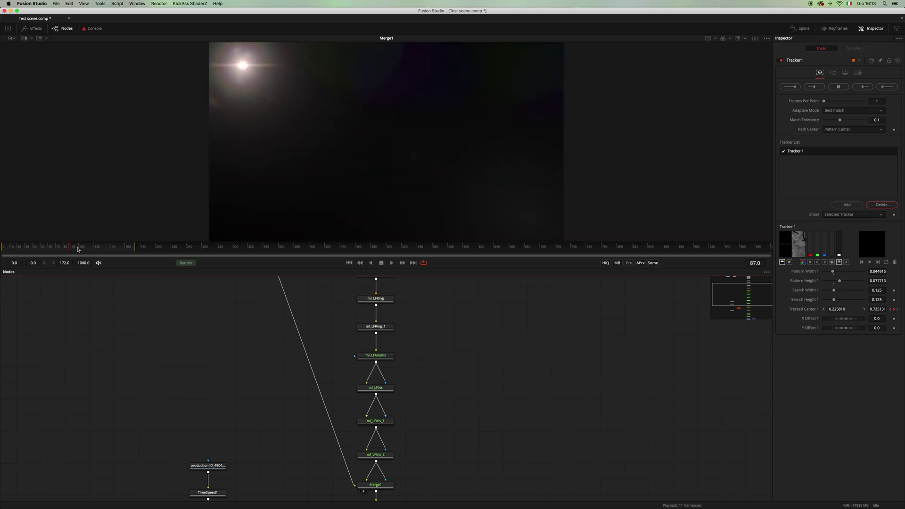
pyautogui.click(86, 246)
pyautogui.click(96, 247)
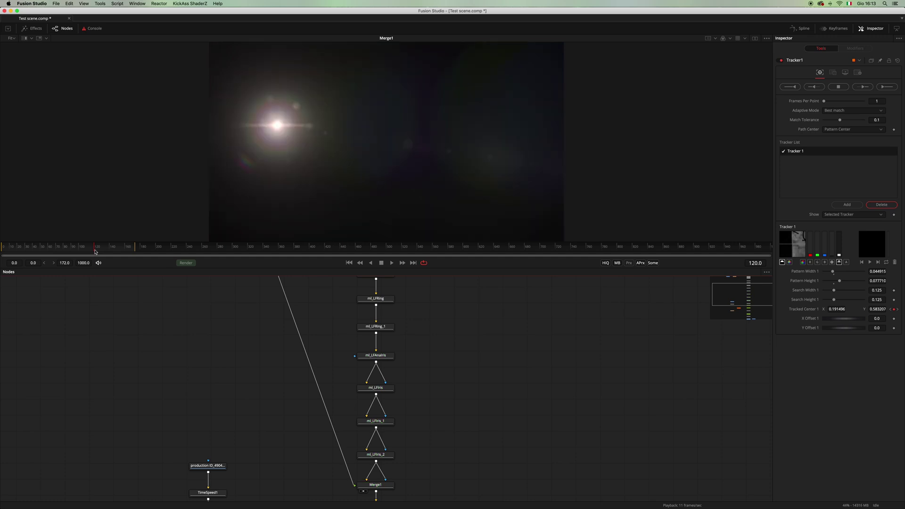
# Switch the display to Dual Viewer mode with two side-by-side viewers.
pyautogui.scroll(-5, 424, 386)
pyautogui.click(767, 39)
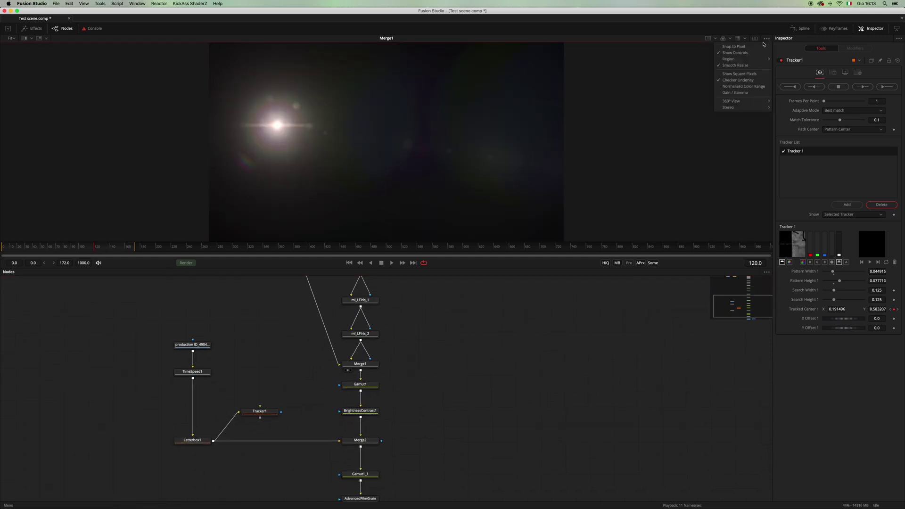
pyautogui.click(768, 39)
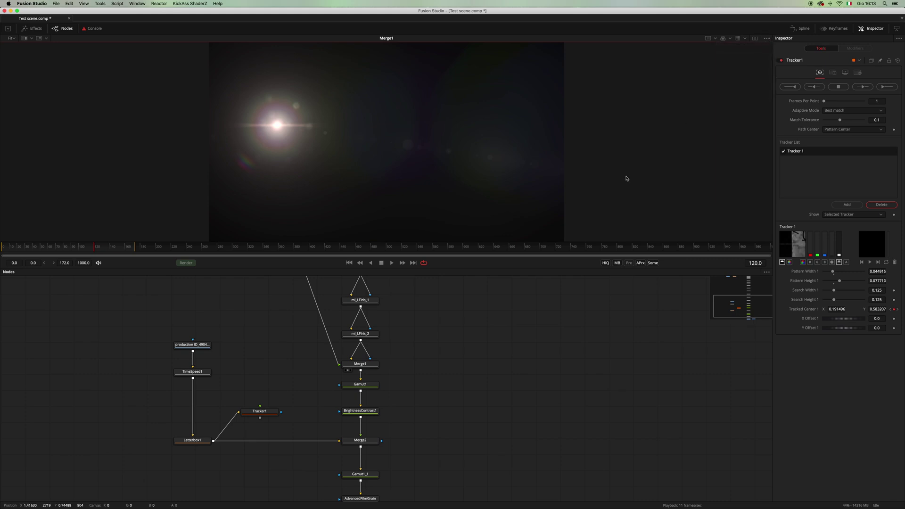
pyautogui.click(756, 39)
# Load TestScene.mov in the right viewer and Letterbox1 in the left, then play both.
pyautogui.scroll(-3, 434, 365)
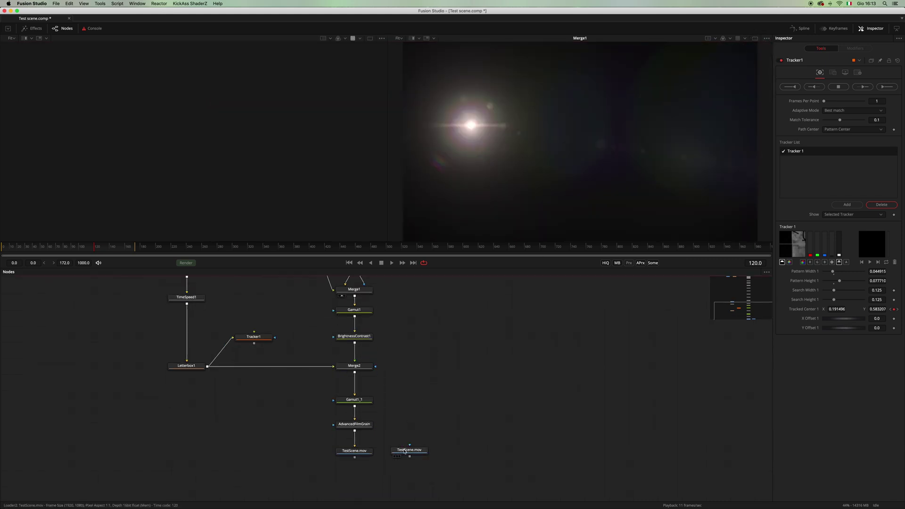
pyautogui.moveTo(406, 453); pyautogui.dragTo(515, 202)
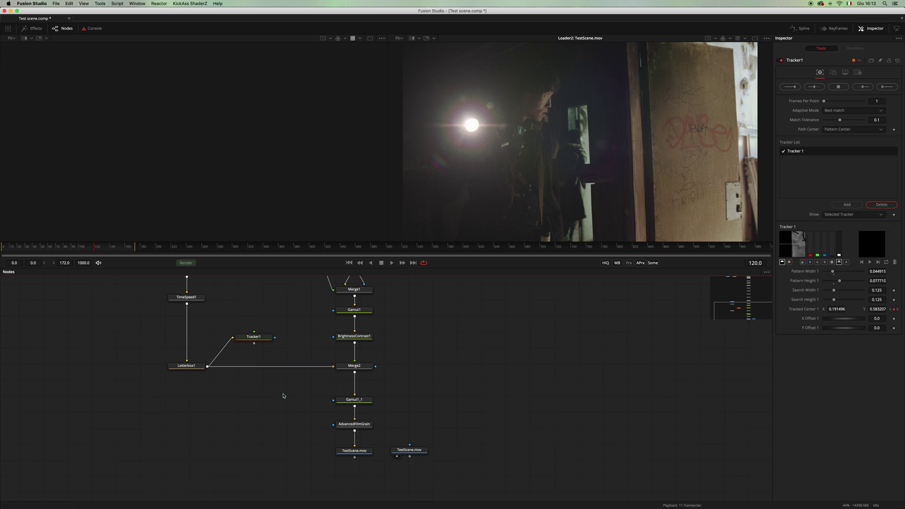
pyautogui.click(189, 297)
pyautogui.moveTo(198, 369); pyautogui.dragTo(255, 184)
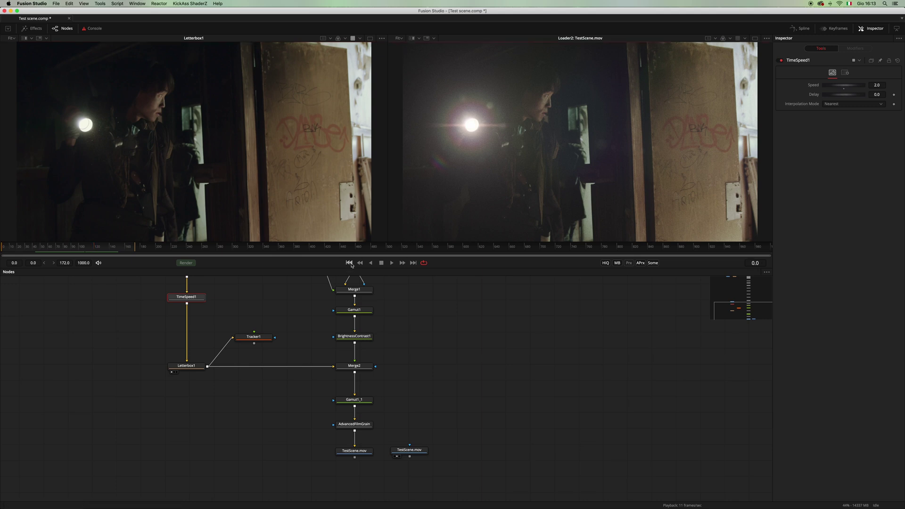
pyautogui.press('space')
pyautogui.click(491, 372)
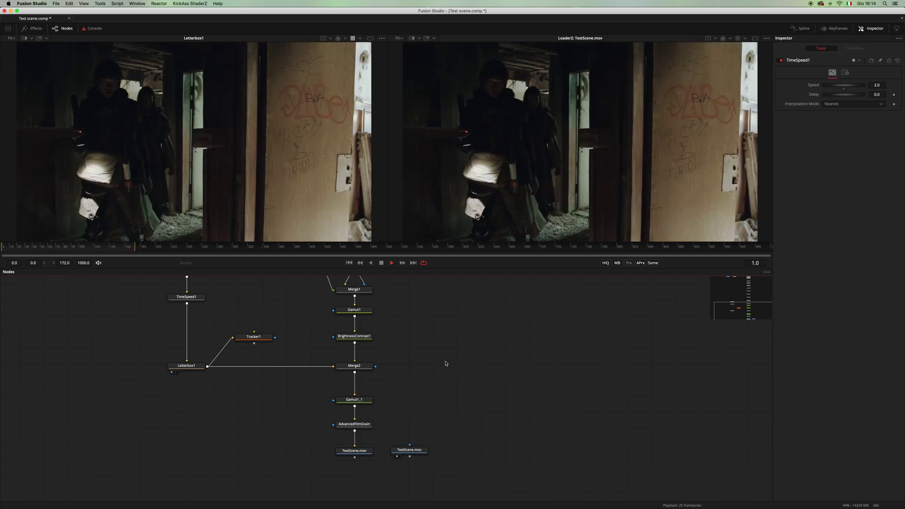
# Switch off Dual Viewer and enlarge the single viewer showing TestScene.mov.
pyautogui.click(755, 40)
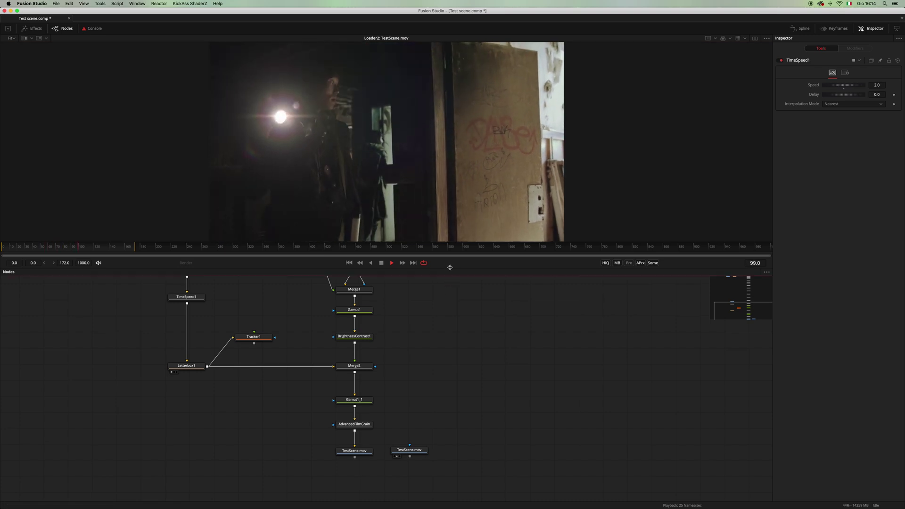
pyautogui.moveTo(448, 265); pyautogui.dragTo(448, 361)
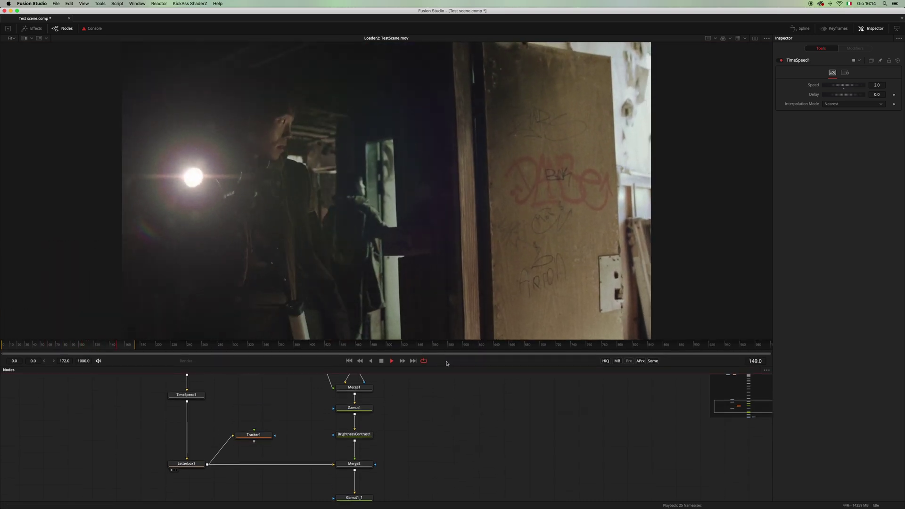